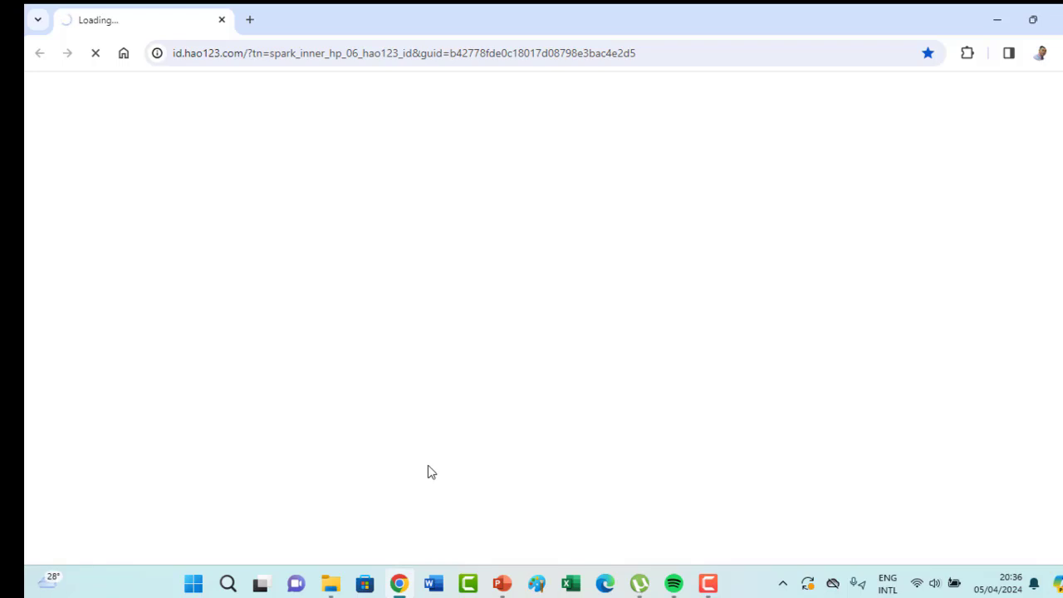
# Open kinerja.bkn.go.id in a new browser tab
pyautogui.click(250, 22)
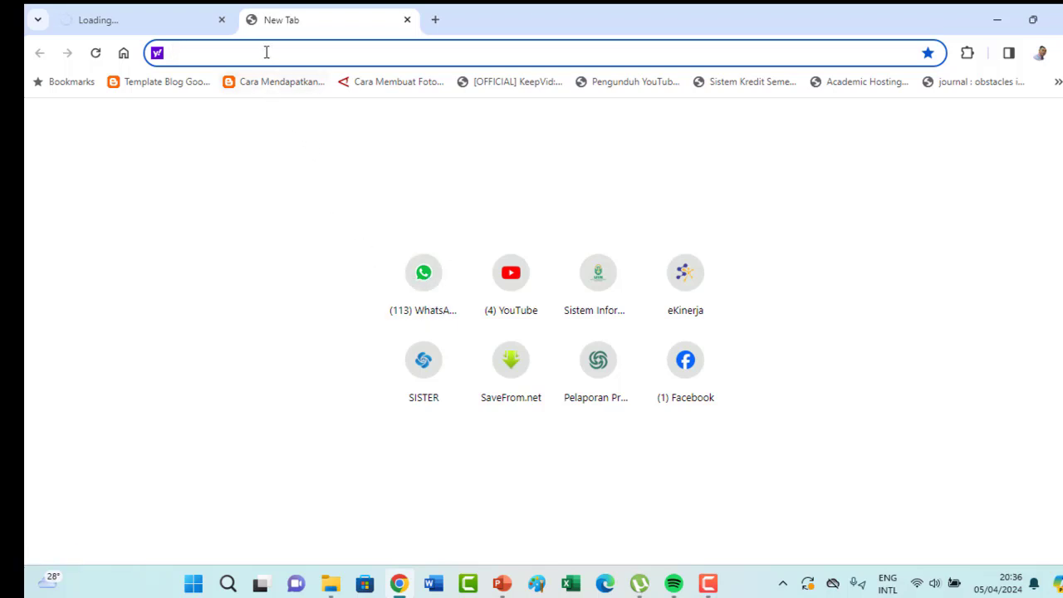
pyautogui.write('KI')
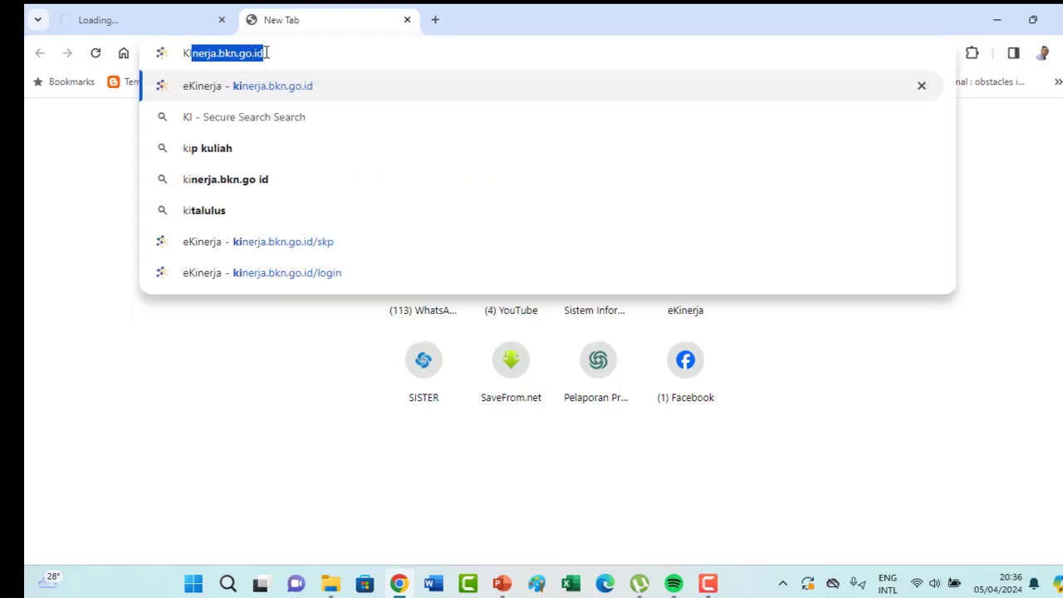
pyautogui.click(281, 55)
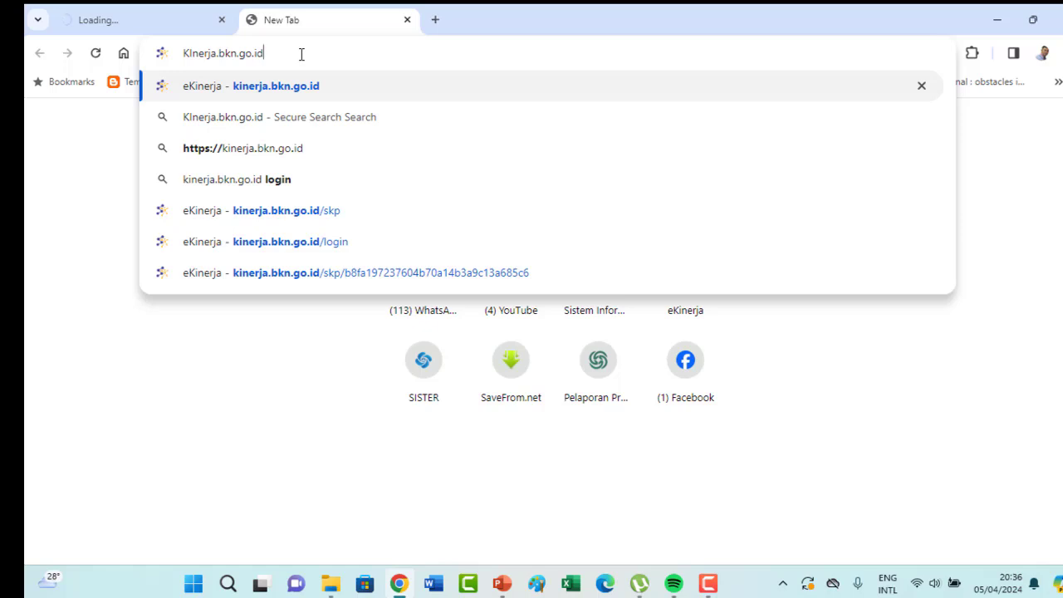
pyautogui.press('Return')
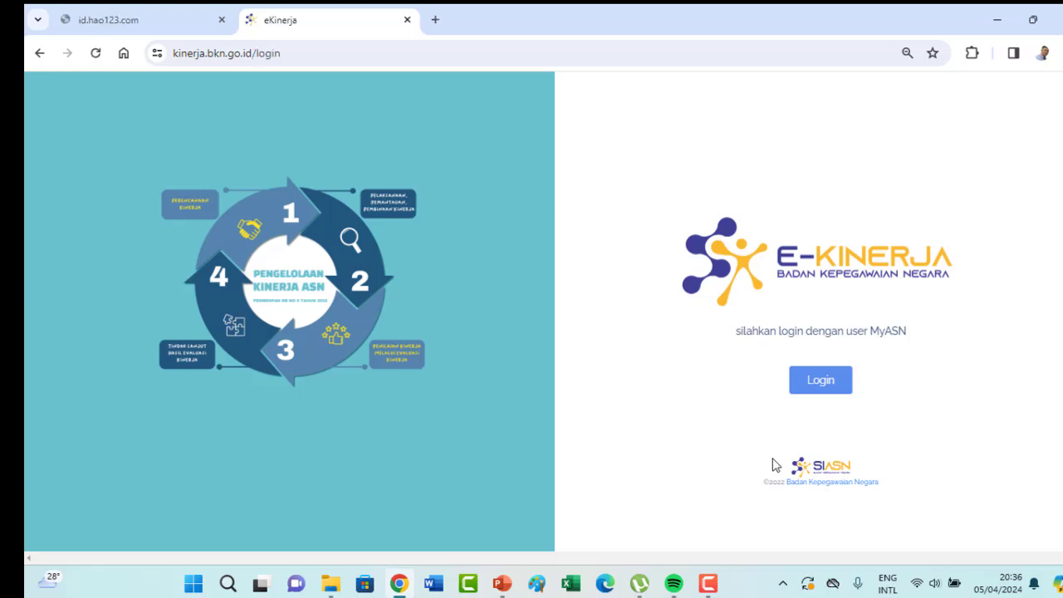
# Sign in to E-Kinerja with the prefilled SSO ASN account and open Penilaian for the 1 Januari - 31 Desember 2024 SKP
pyautogui.click(814, 397)
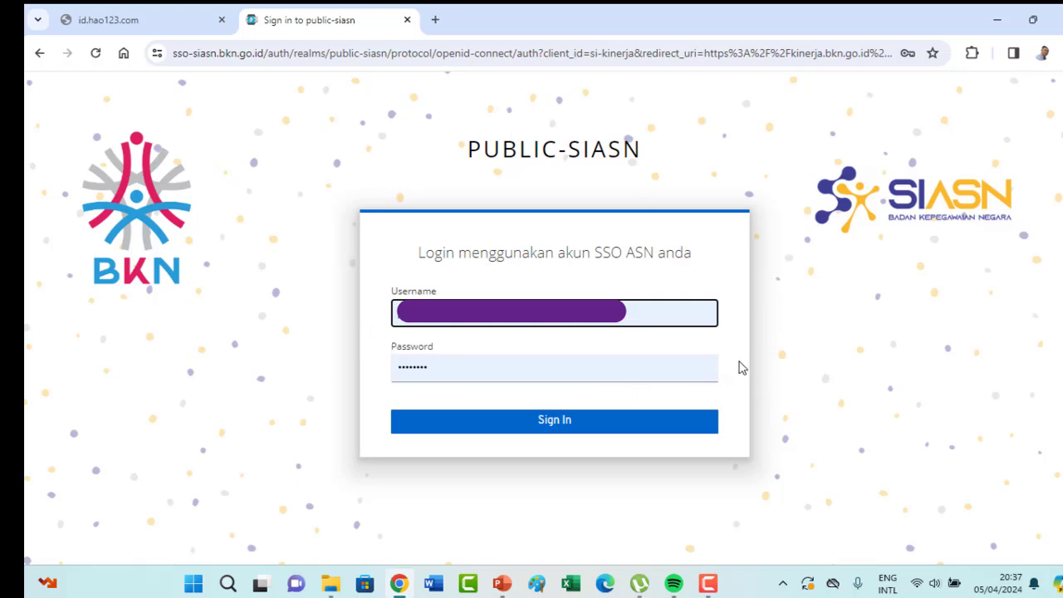
pyautogui.click(567, 431)
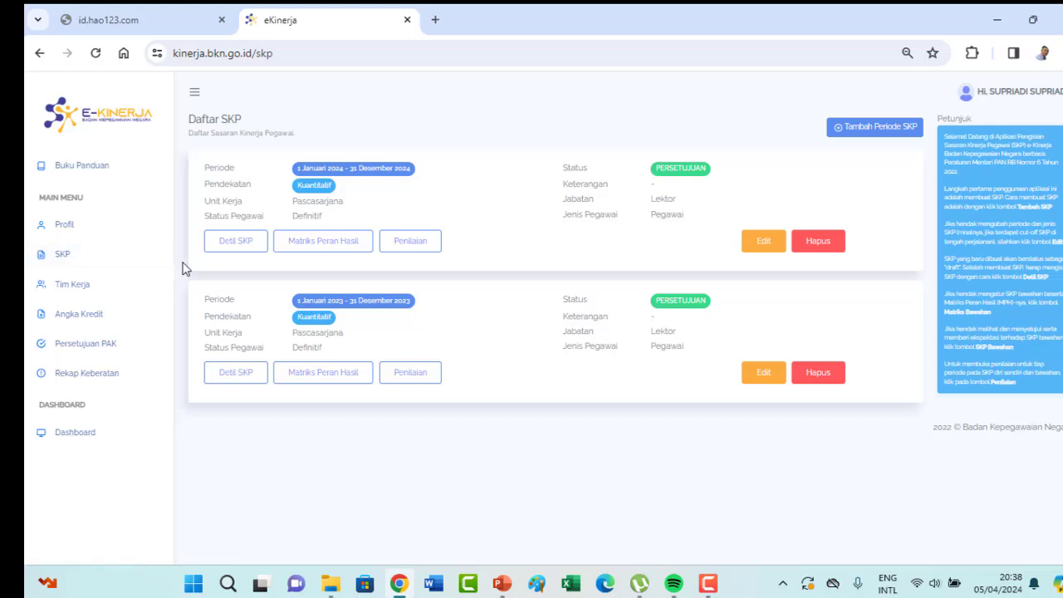
pyautogui.click(411, 242)
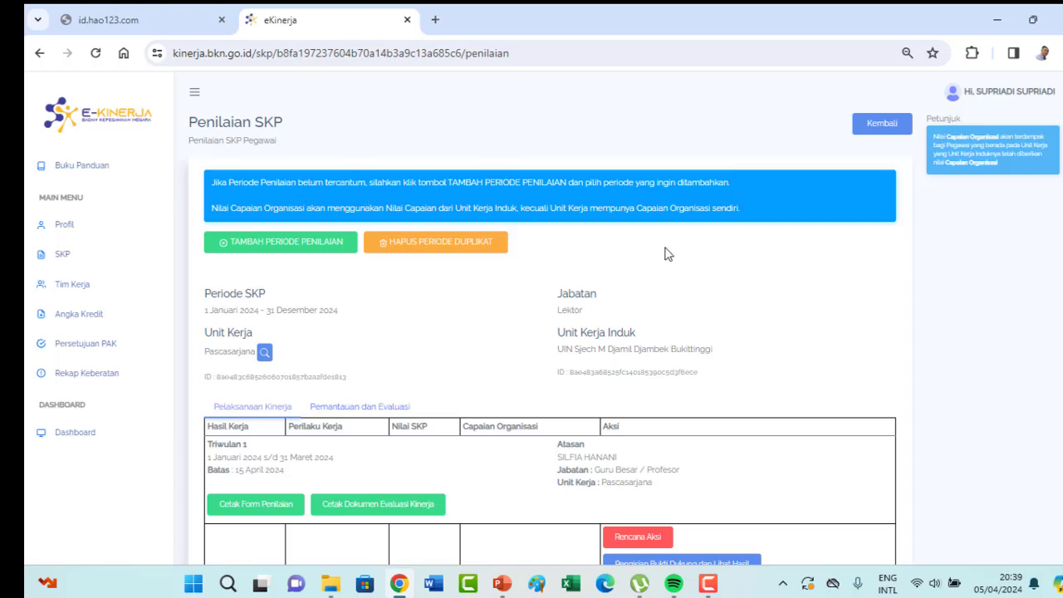
# Try to add TAHUN 2024 | Triwulan 1 as an assessment period, then dismiss the period dialog
pyautogui.scroll(-1, 665, 255)
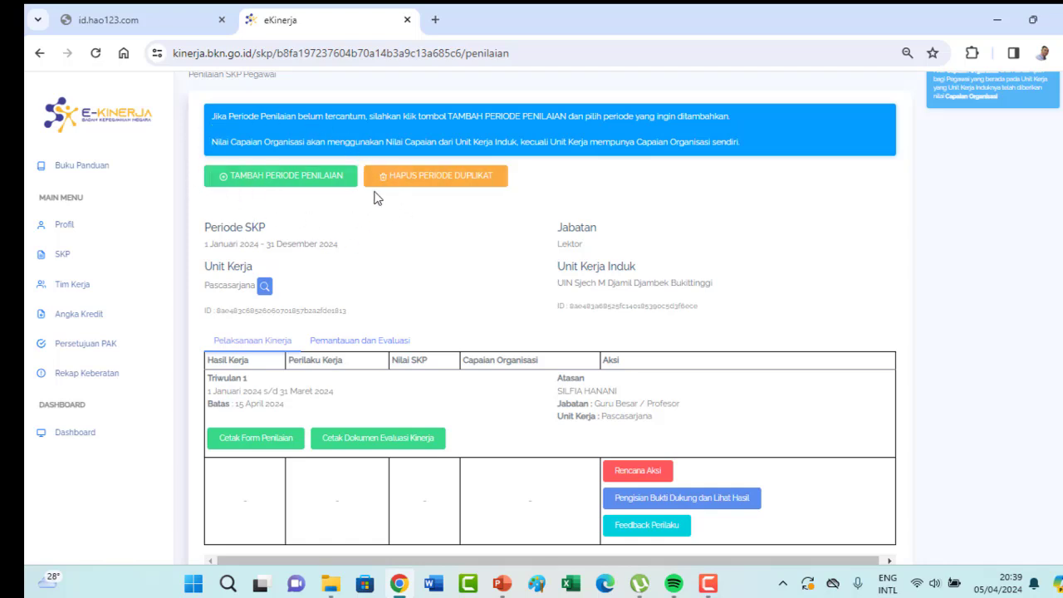
pyautogui.click(301, 187)
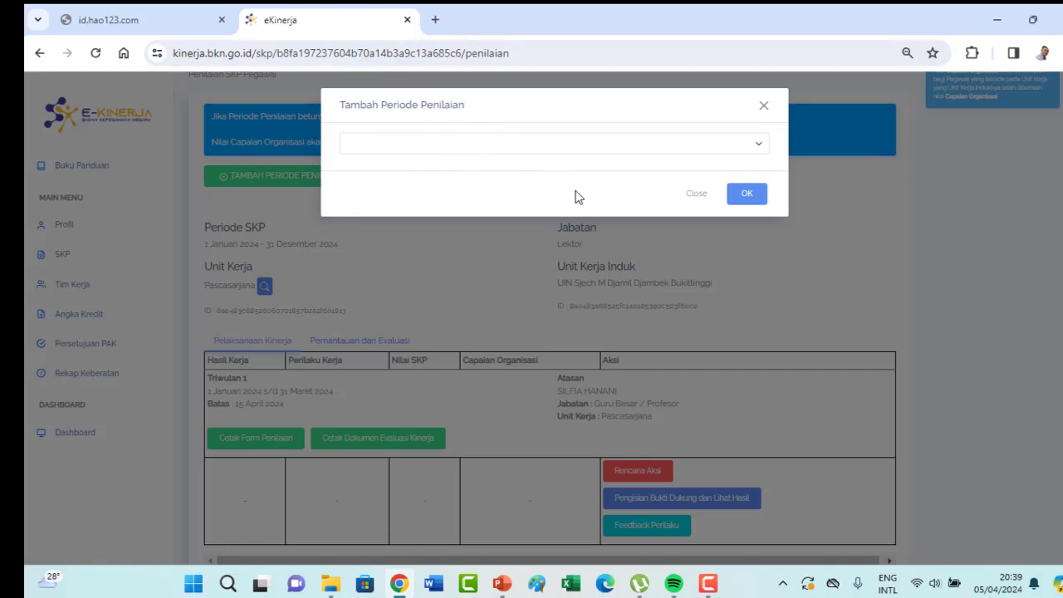
pyautogui.click(759, 147)
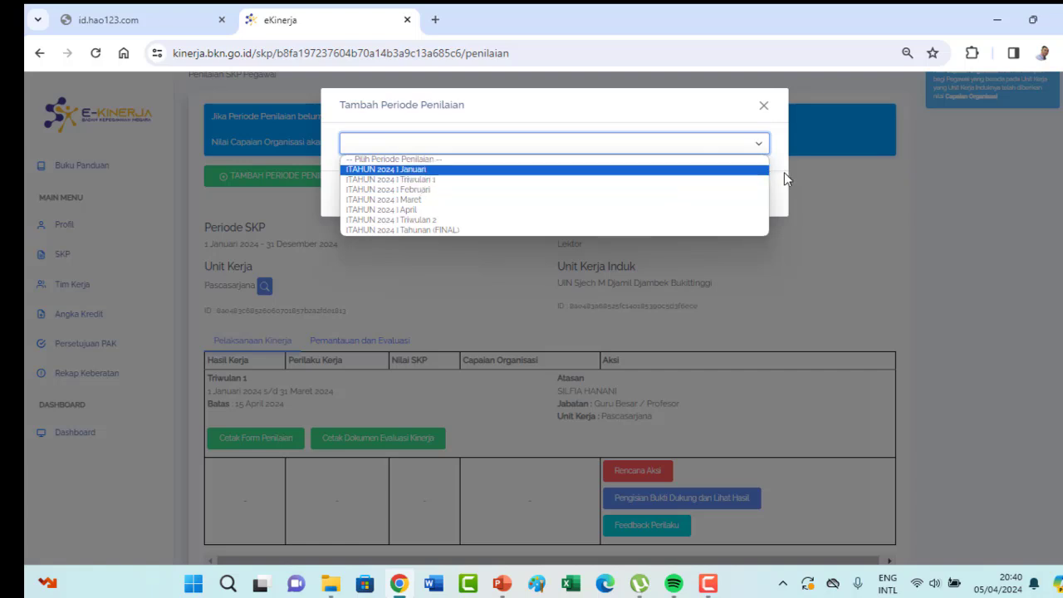
pyautogui.click(513, 187)
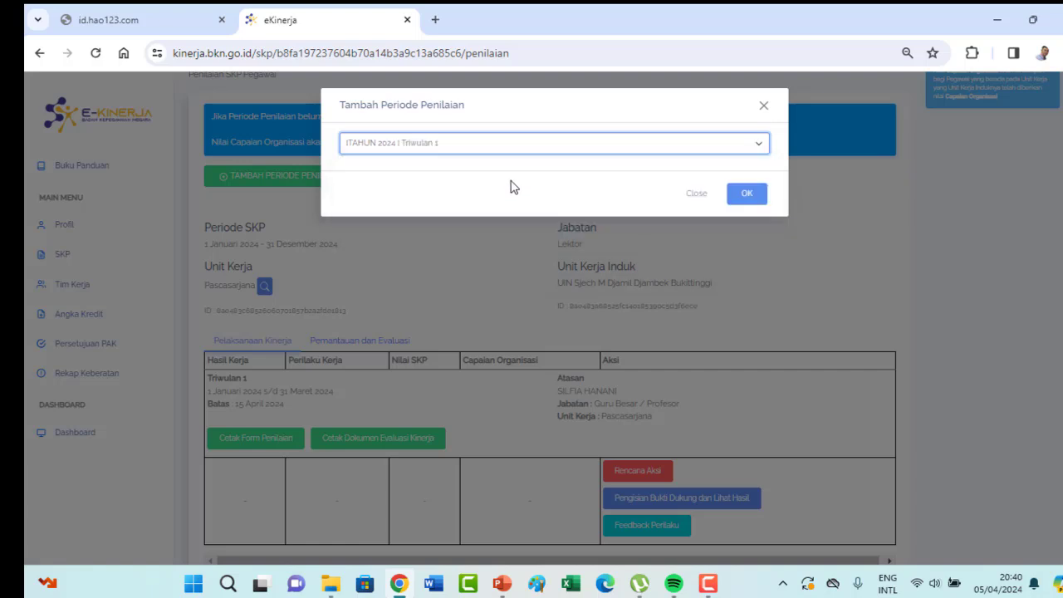
pyautogui.click(752, 195)
pyautogui.click(696, 199)
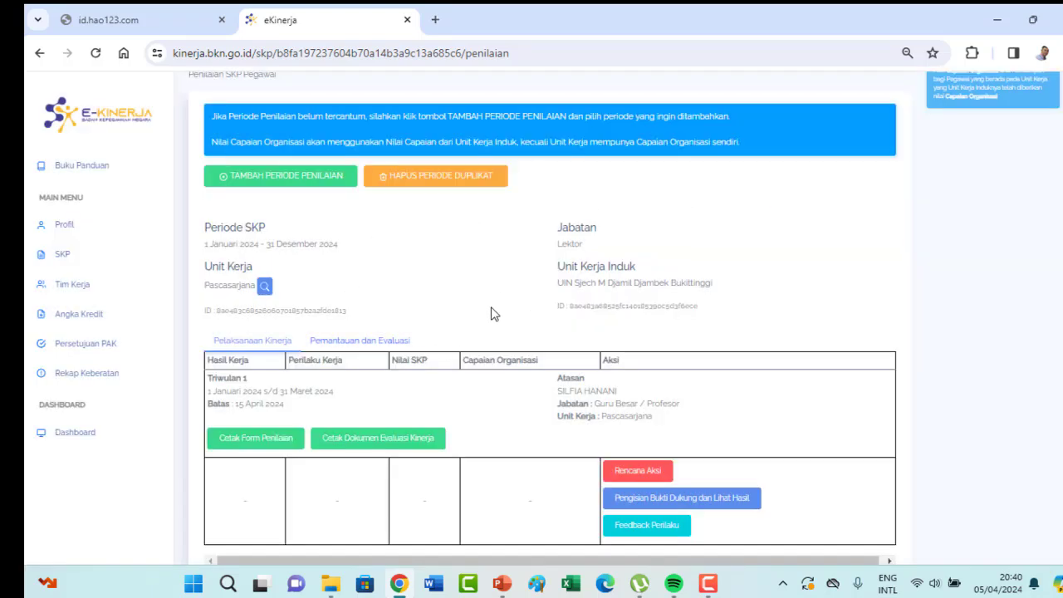
# Open the Rencana Aksi page for the Triwulan 1 assessment period
pyautogui.scroll(-1, 479, 323)
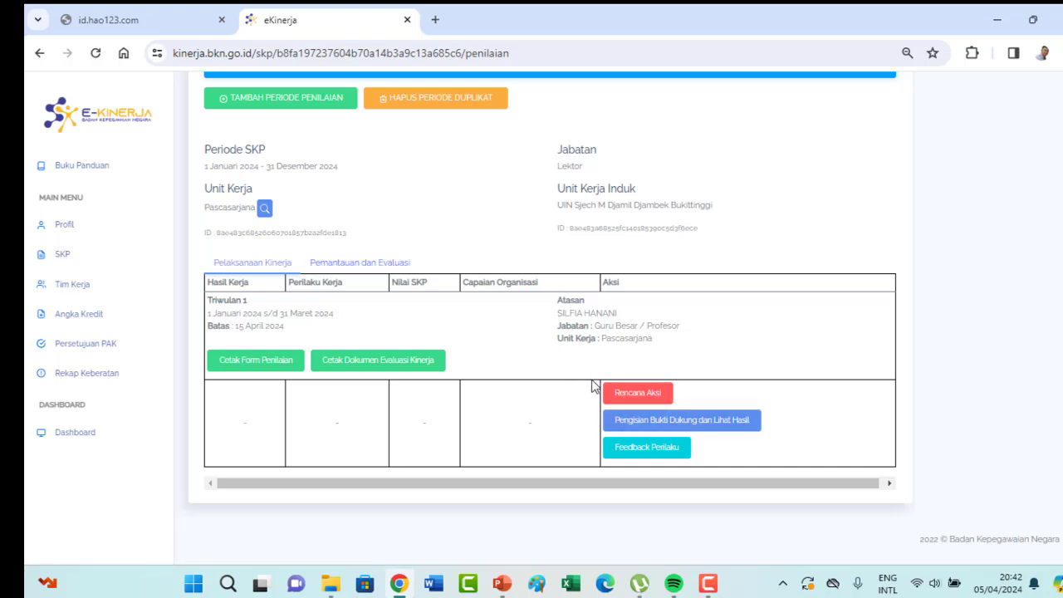
pyautogui.click(644, 403)
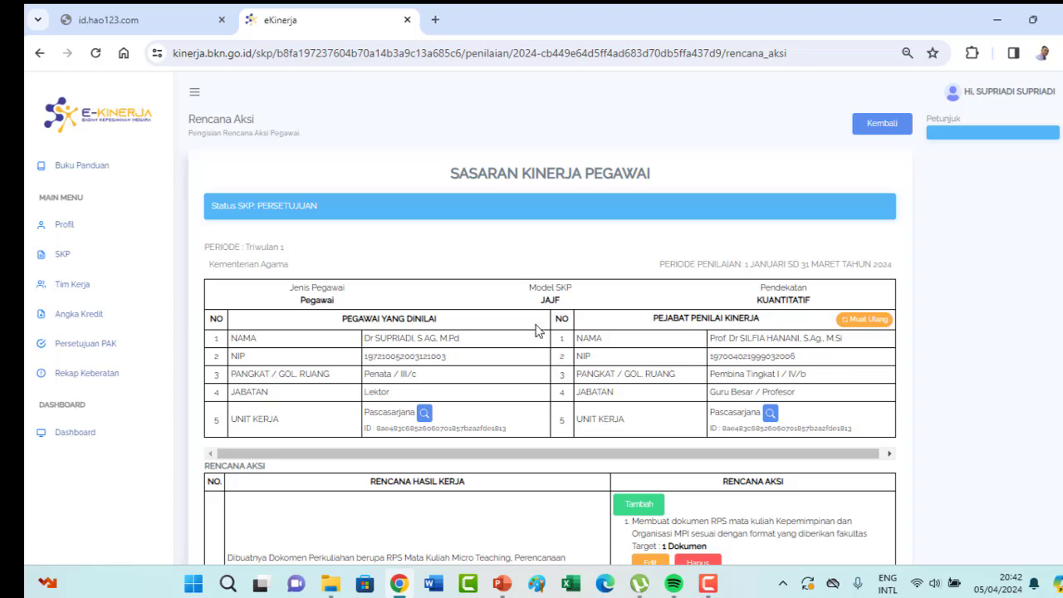
# Review the Rencana Hasil Kerja entries, their indicators and the action plans with targets for Triwulan 1
pyautogui.scroll(-1, 540, 328)
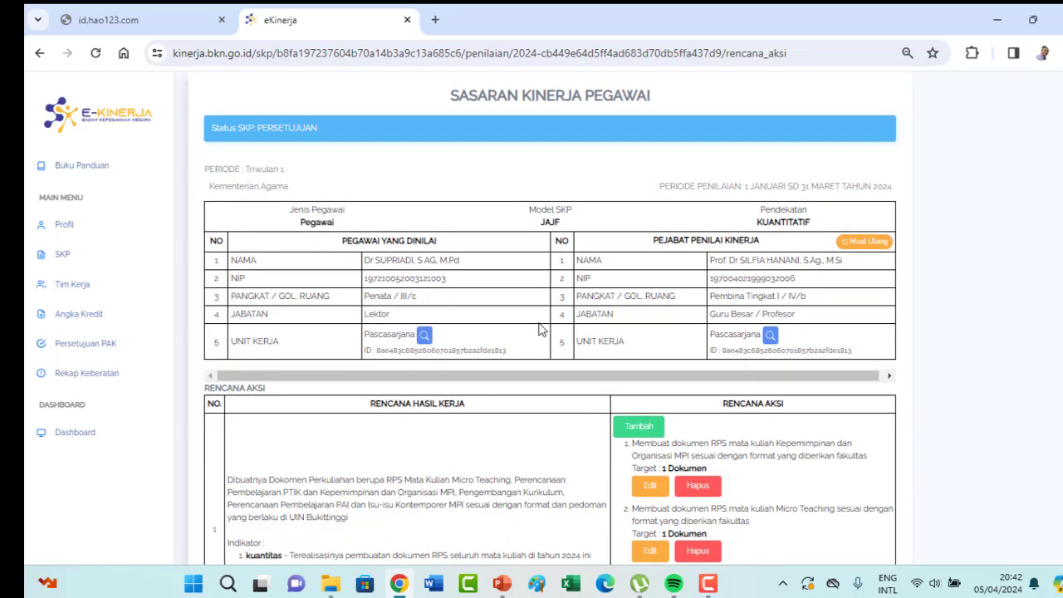
pyautogui.scroll(-2, 538, 330)
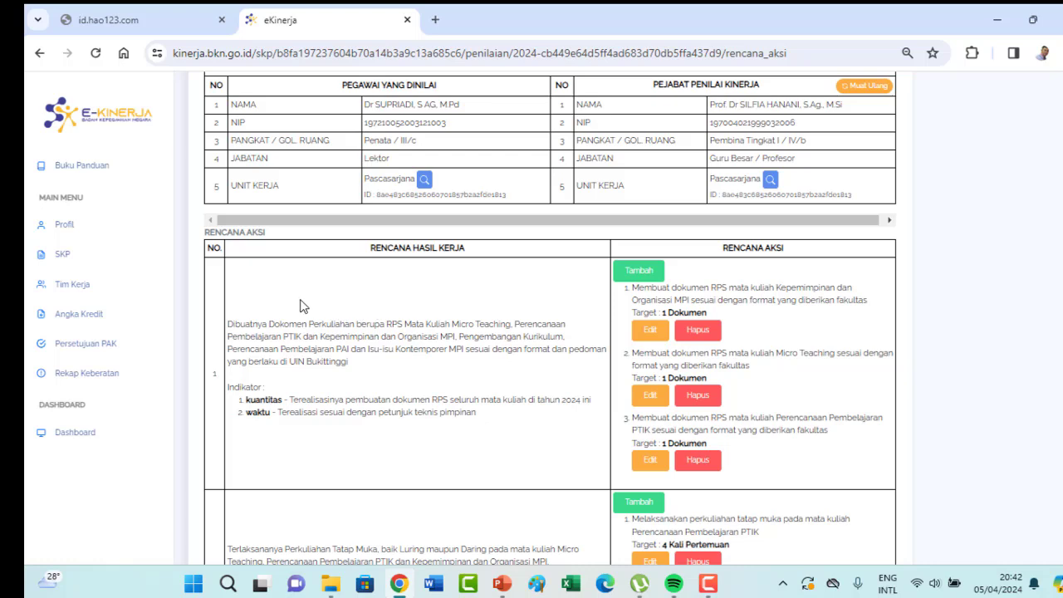
pyautogui.scroll(-1, 301, 307)
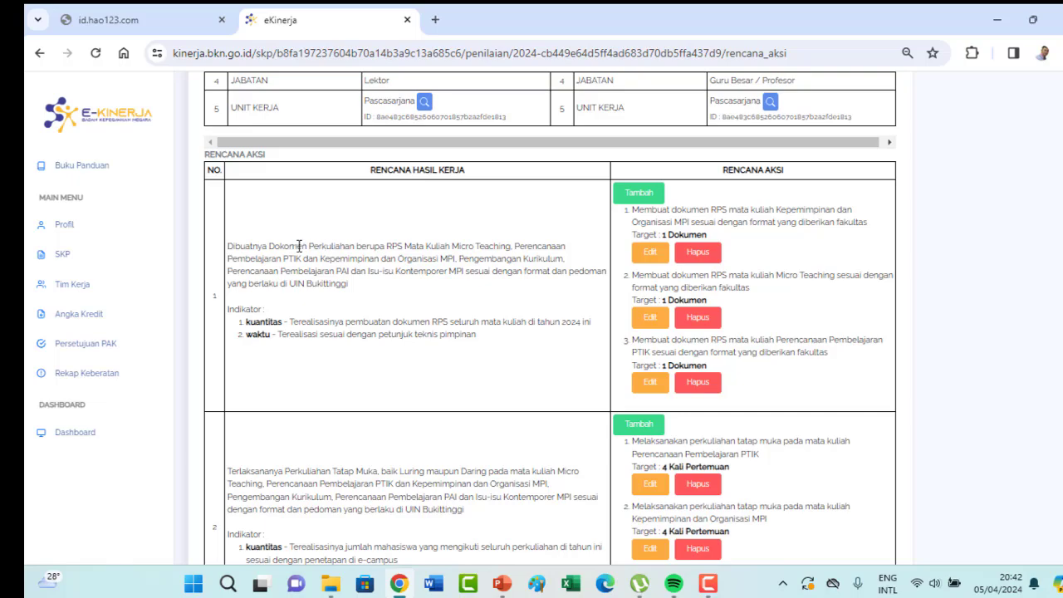
pyautogui.scroll(-3, 301, 246)
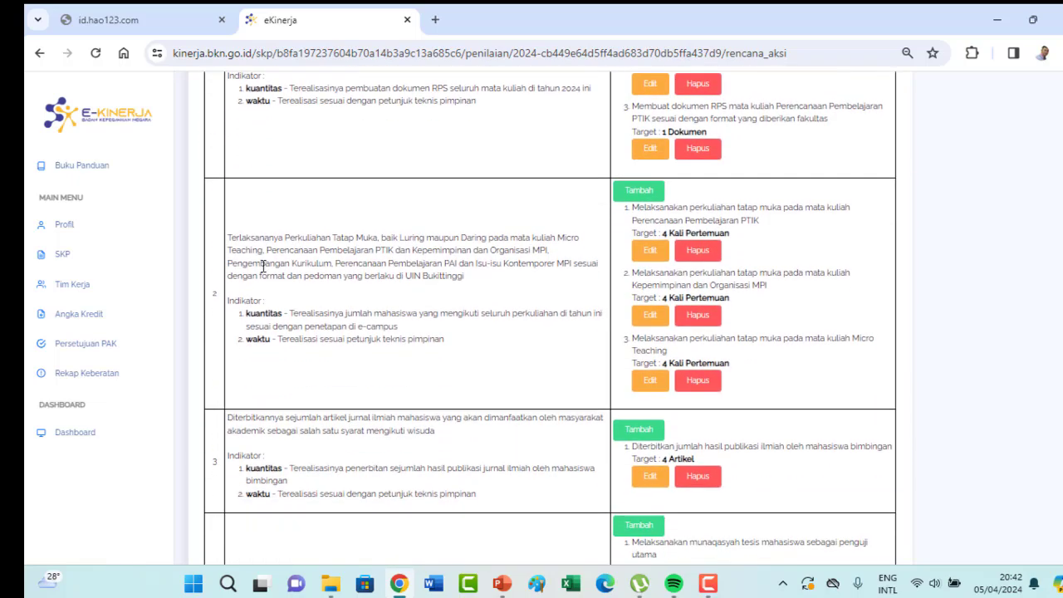
pyautogui.scroll(-10, 252, 286)
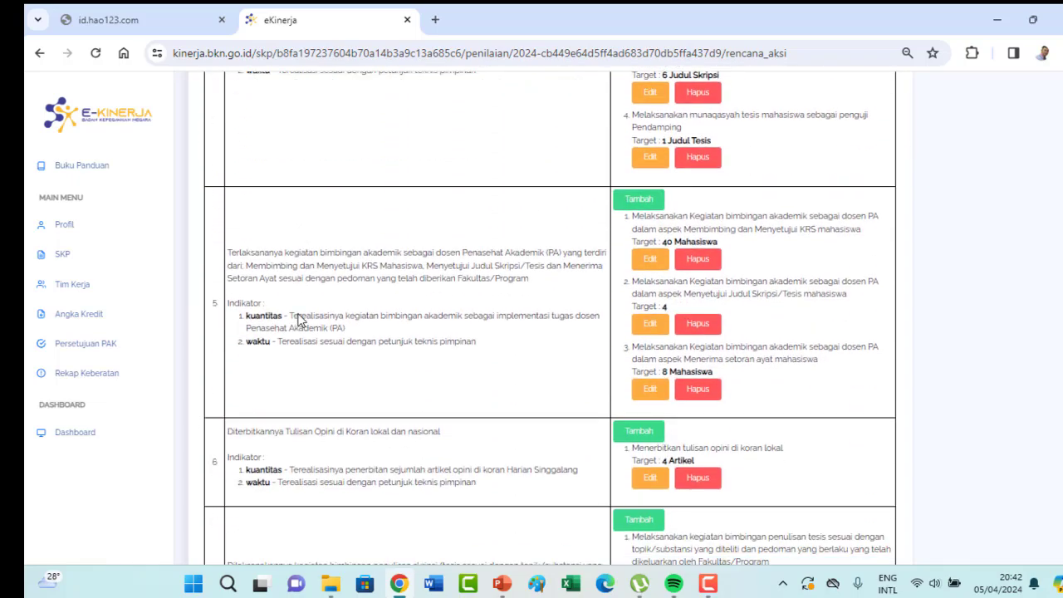
pyautogui.scroll(-4, 299, 249)
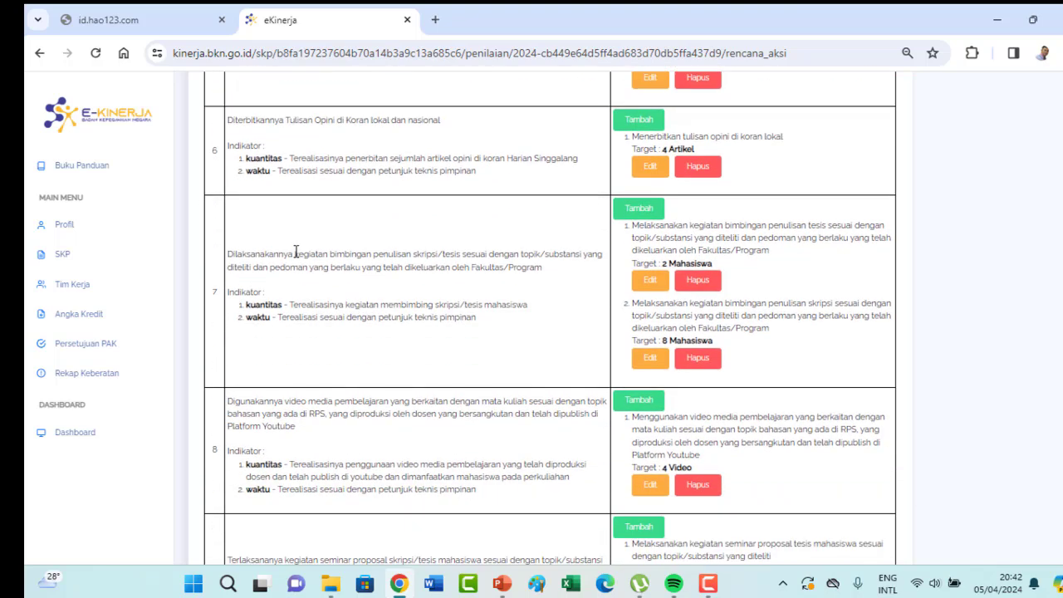
pyautogui.scroll(-5, 301, 257)
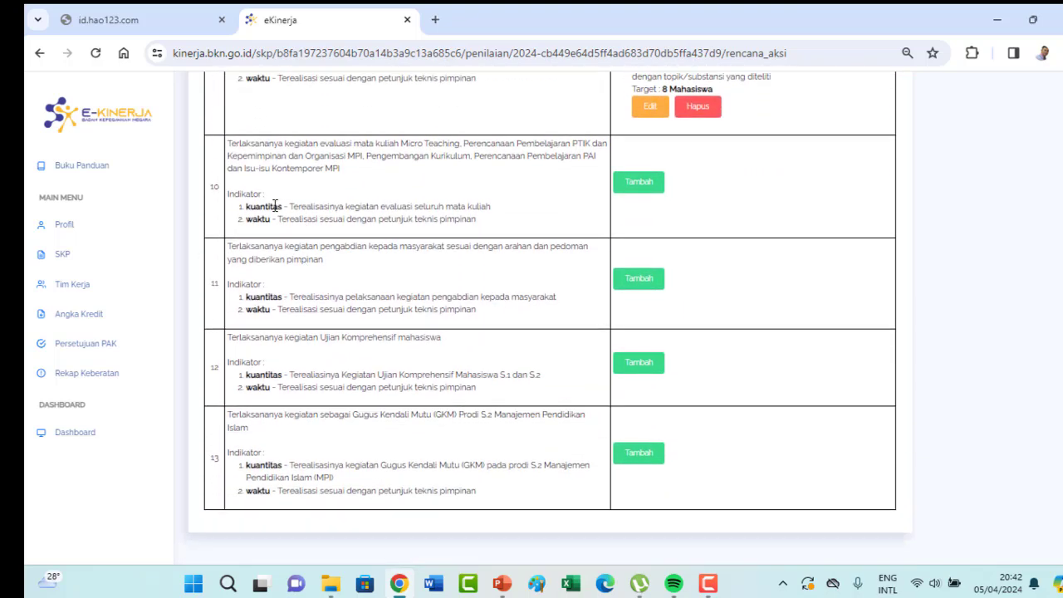
pyautogui.scroll(-1, 278, 212)
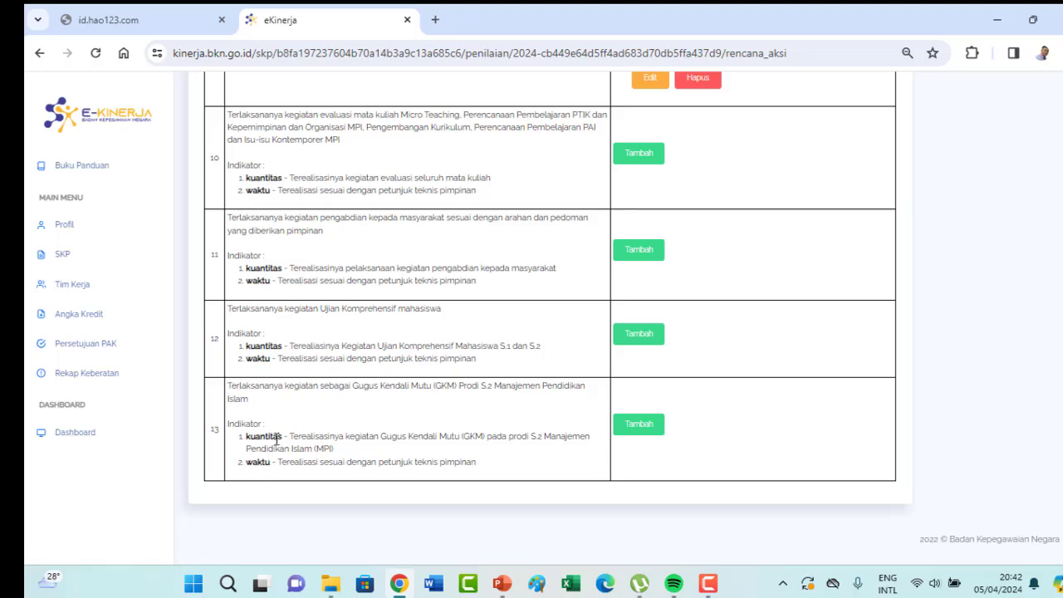
pyautogui.scroll(5, 282, 440)
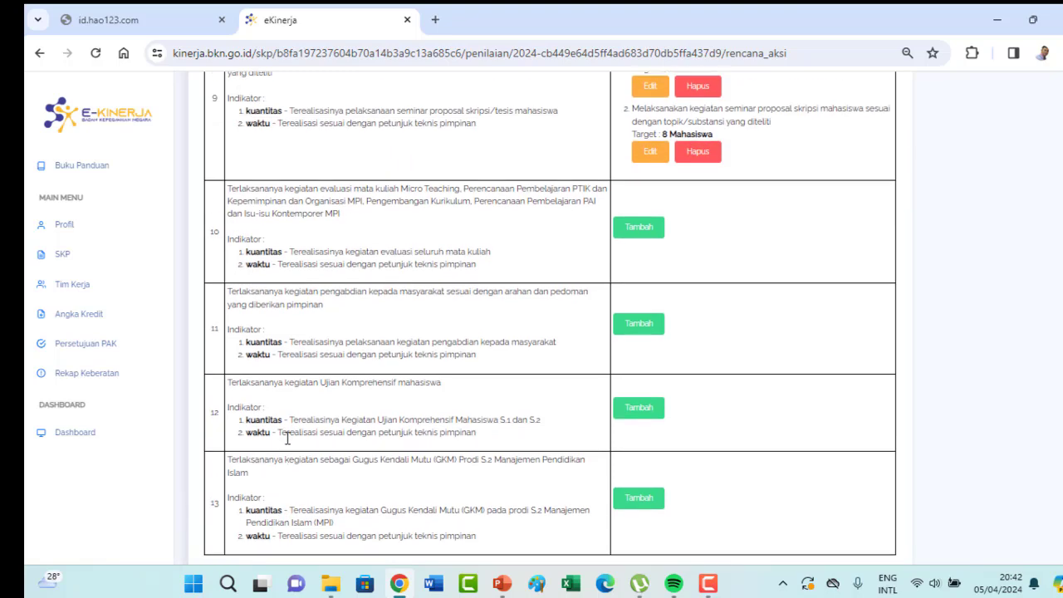
pyautogui.scroll(10, 286, 438)
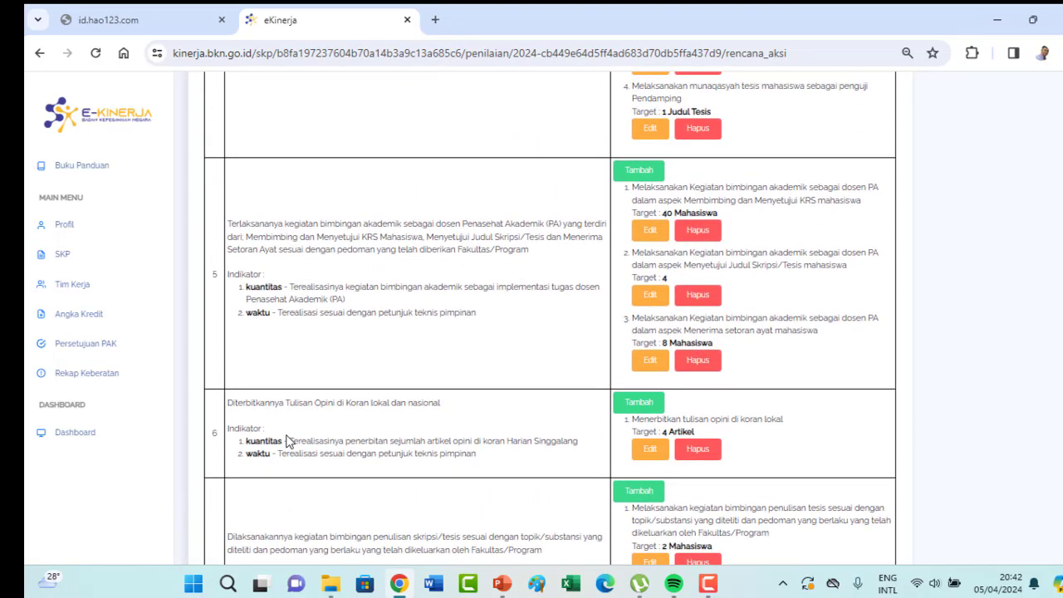
pyautogui.scroll(10, 287, 441)
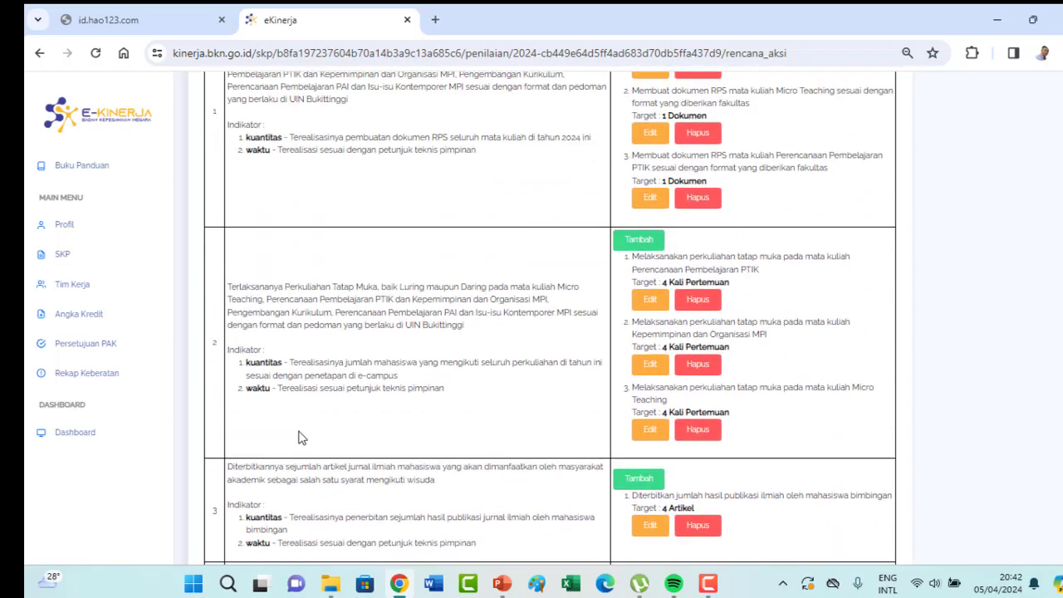
pyautogui.scroll(5, 290, 362)
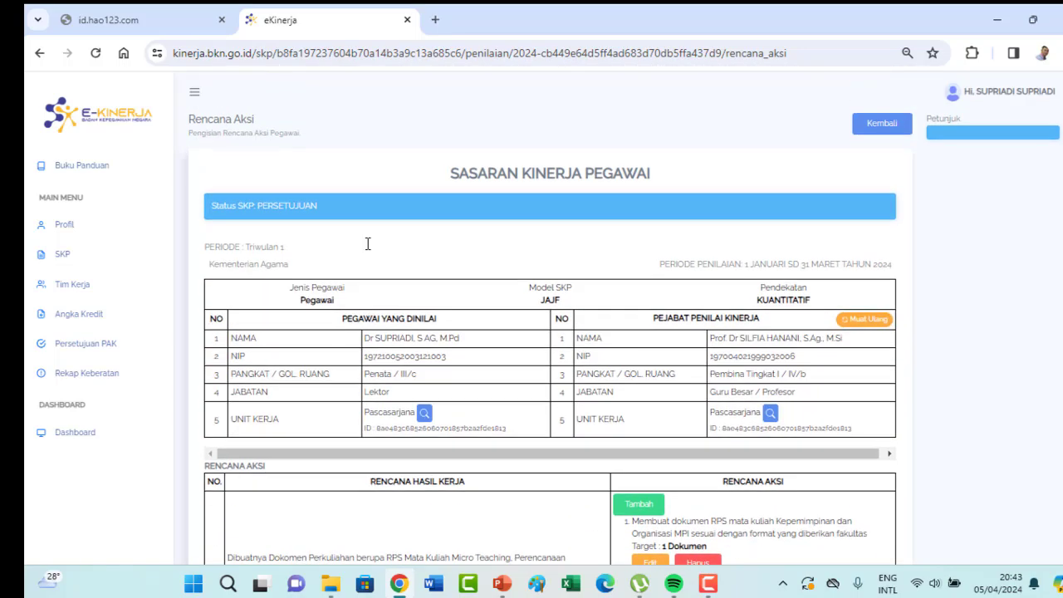
pyautogui.scroll(-3, 378, 439)
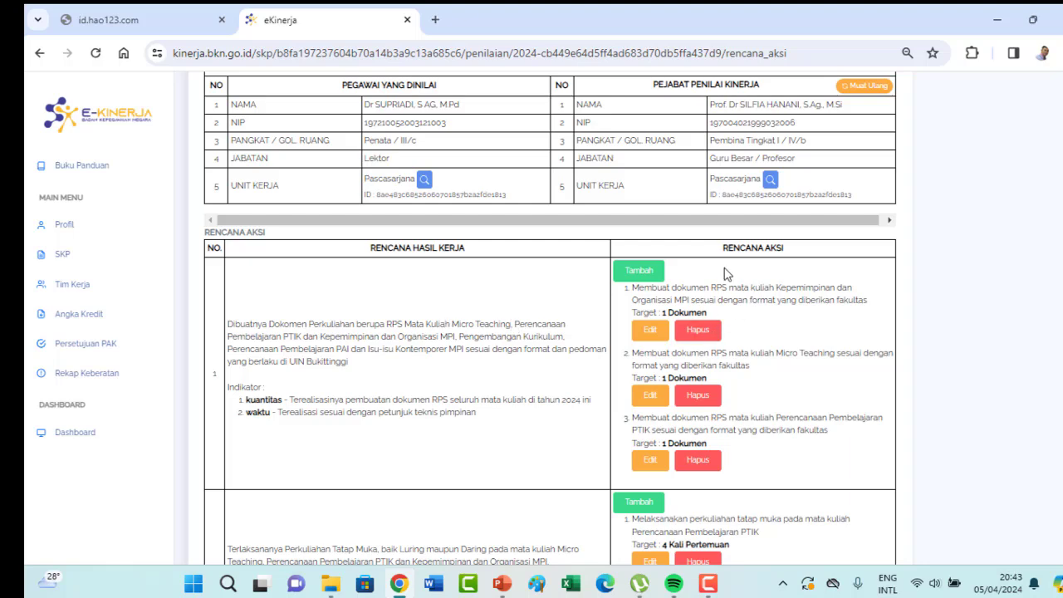
pyautogui.scroll(-1, 723, 300)
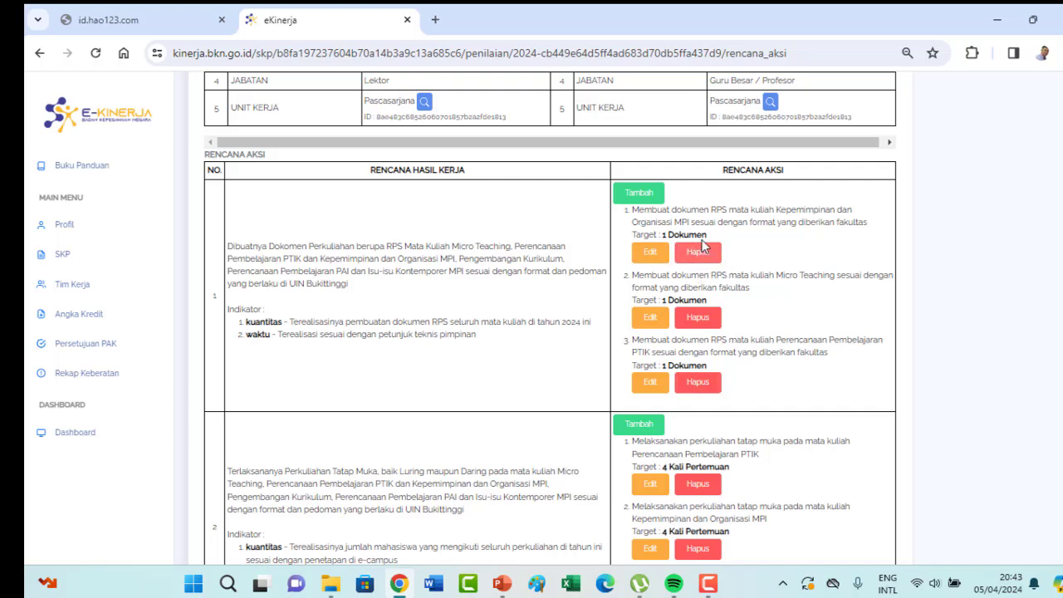
pyautogui.click(640, 194)
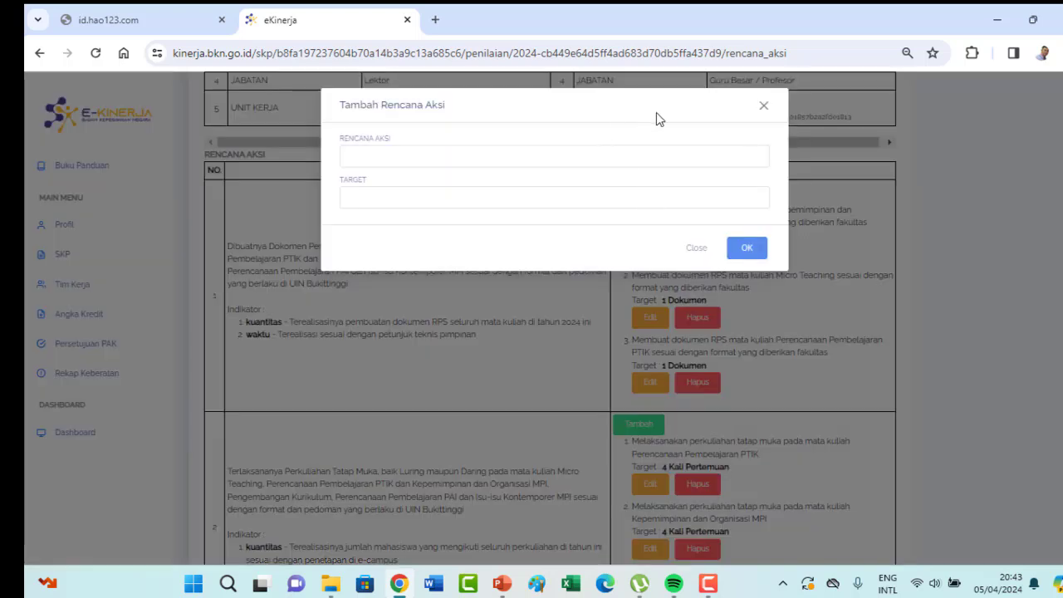
pyautogui.click(382, 161)
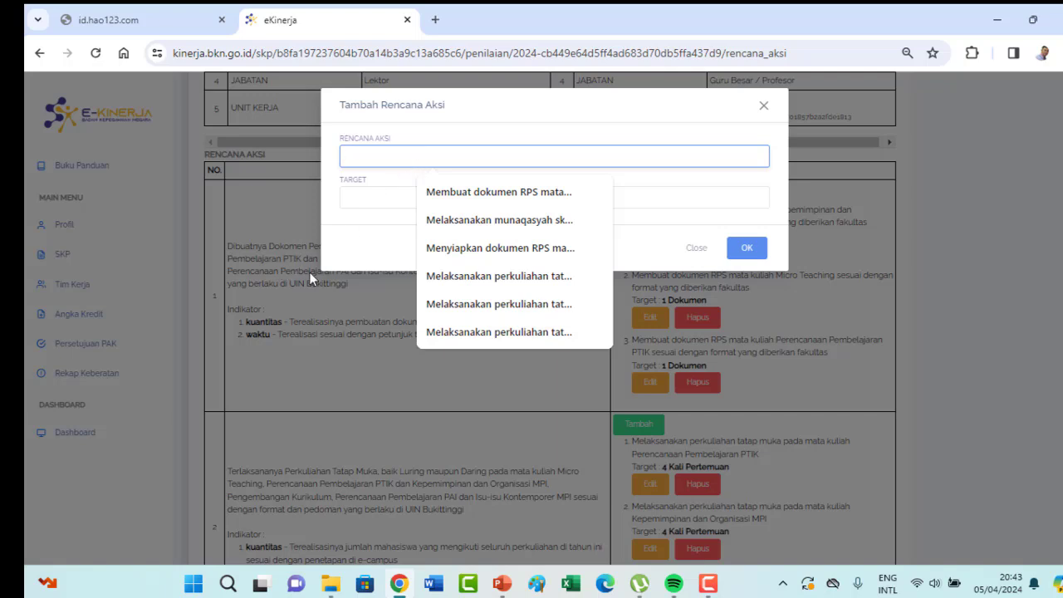
pyautogui.click(764, 111)
pyautogui.scroll(2, 581, 281)
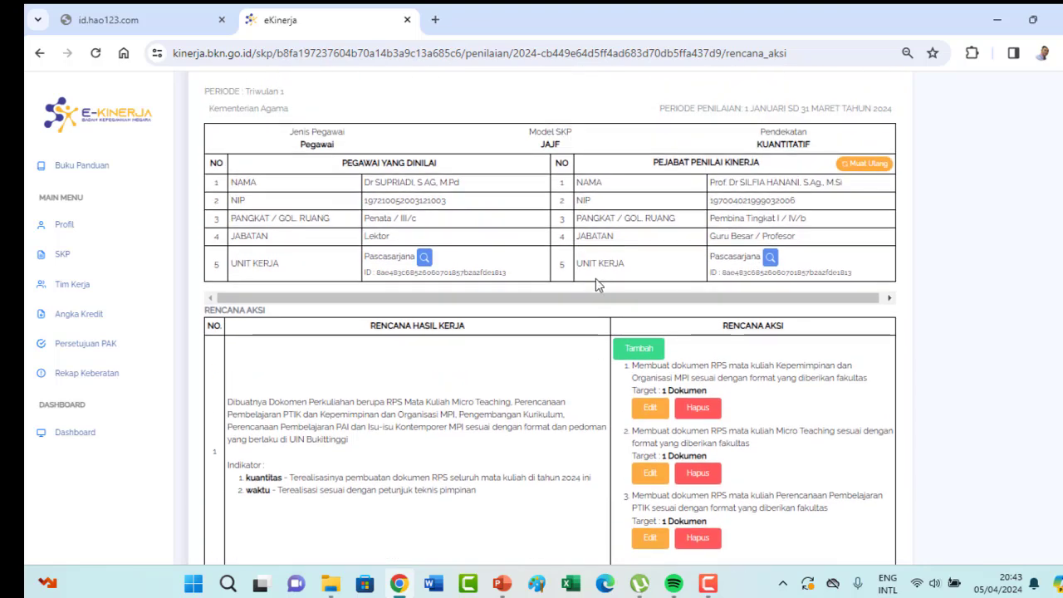
pyautogui.scroll(1, 596, 285)
pyautogui.scroll(-1, 593, 280)
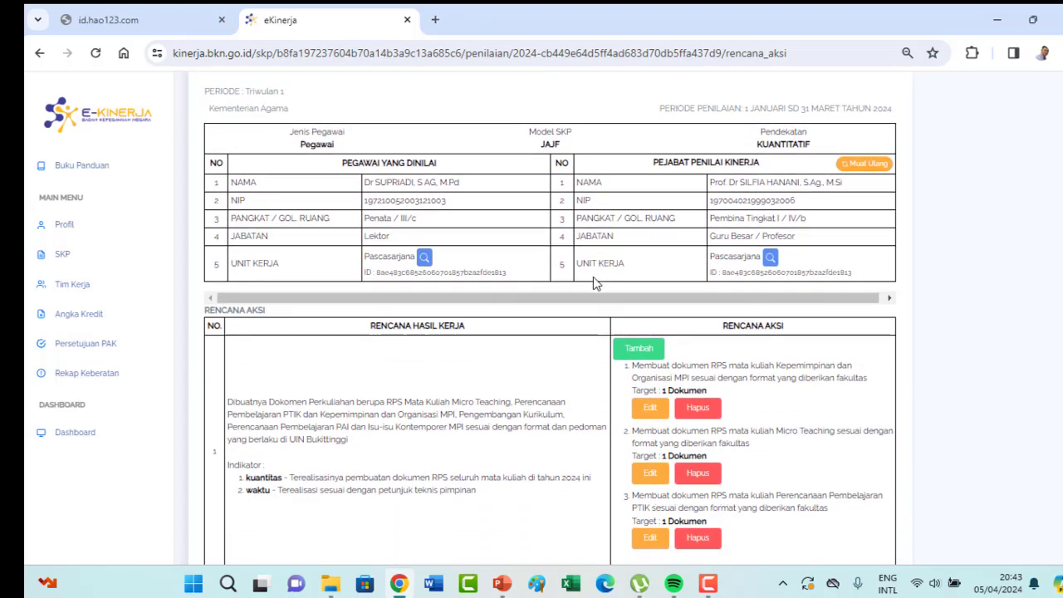
pyautogui.click(651, 355)
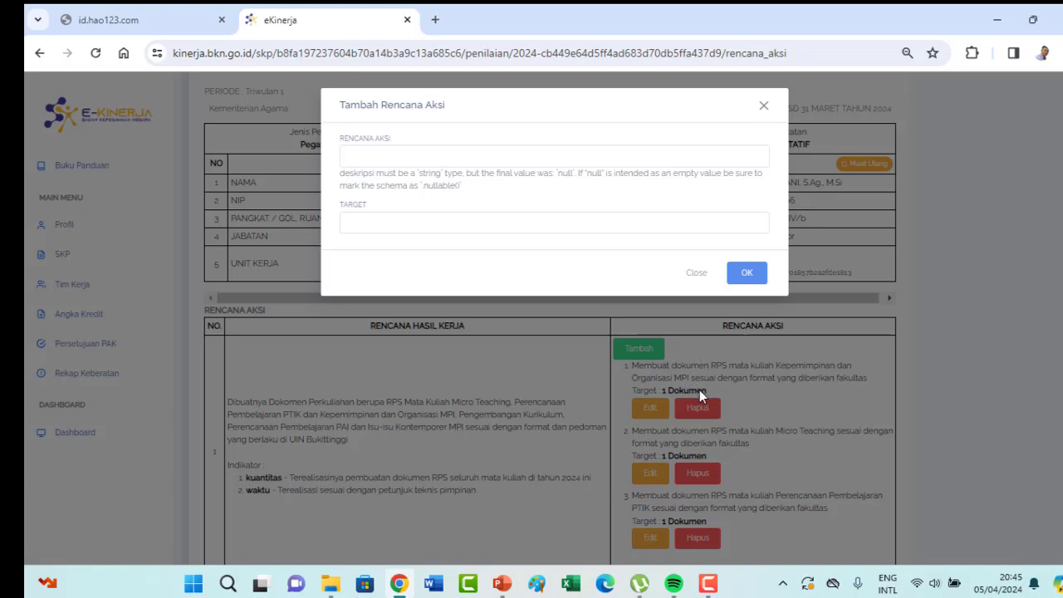
pyautogui.click(469, 159)
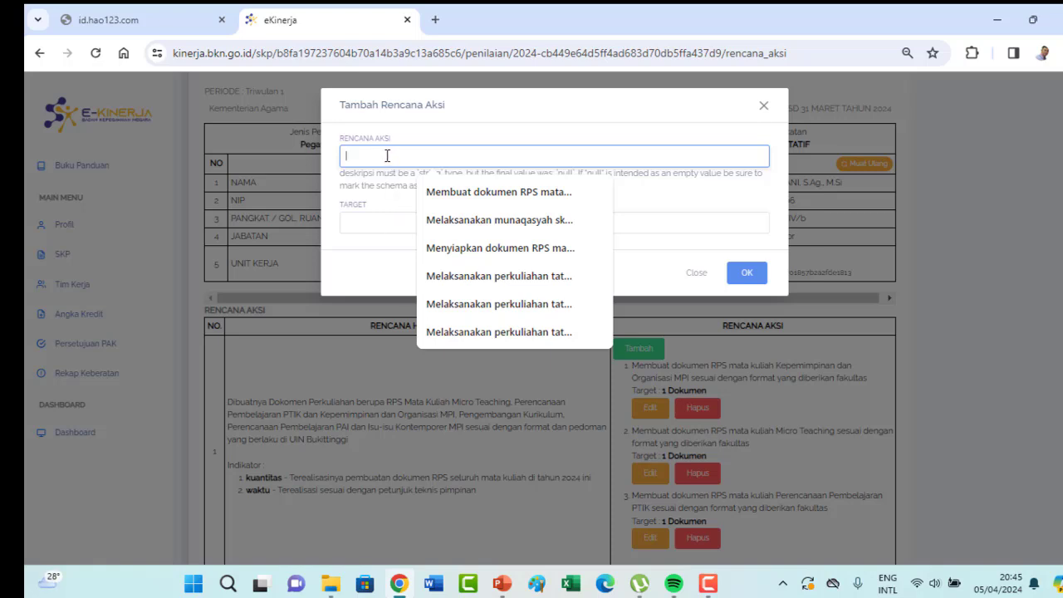
pyautogui.click(694, 274)
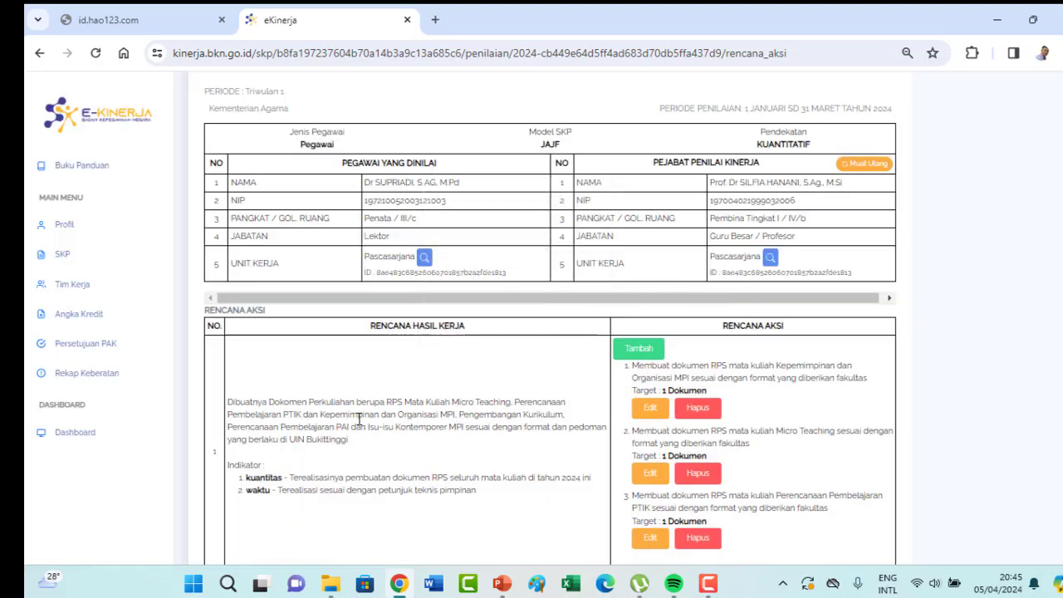
# Read the action plans and targets for work results 1 and 2, covering RPS documents and face-to-face lectures
pyautogui.scroll(-1, 368, 379)
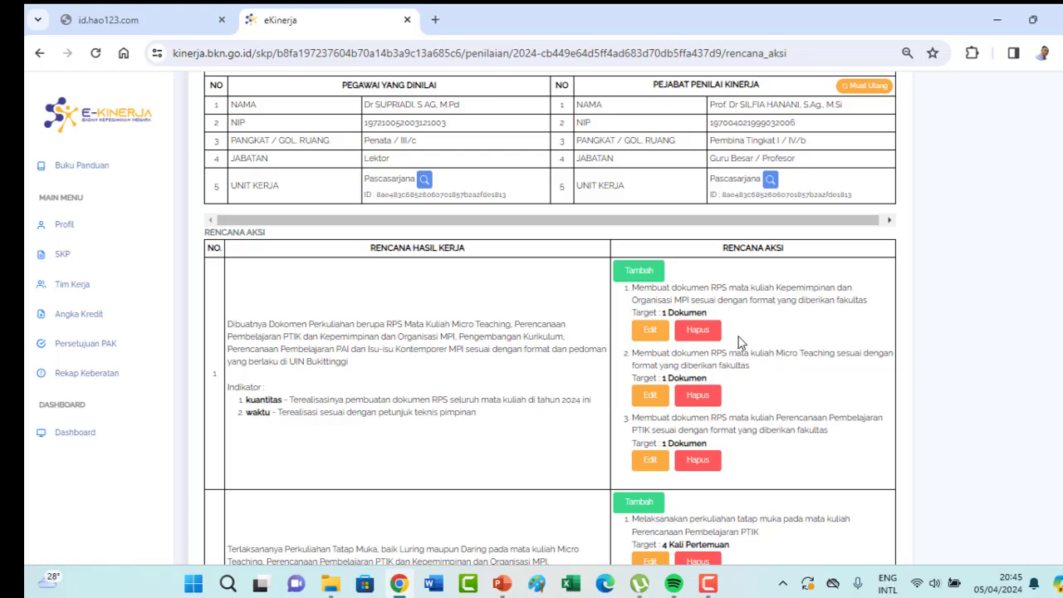
pyautogui.scroll(-1, 687, 287)
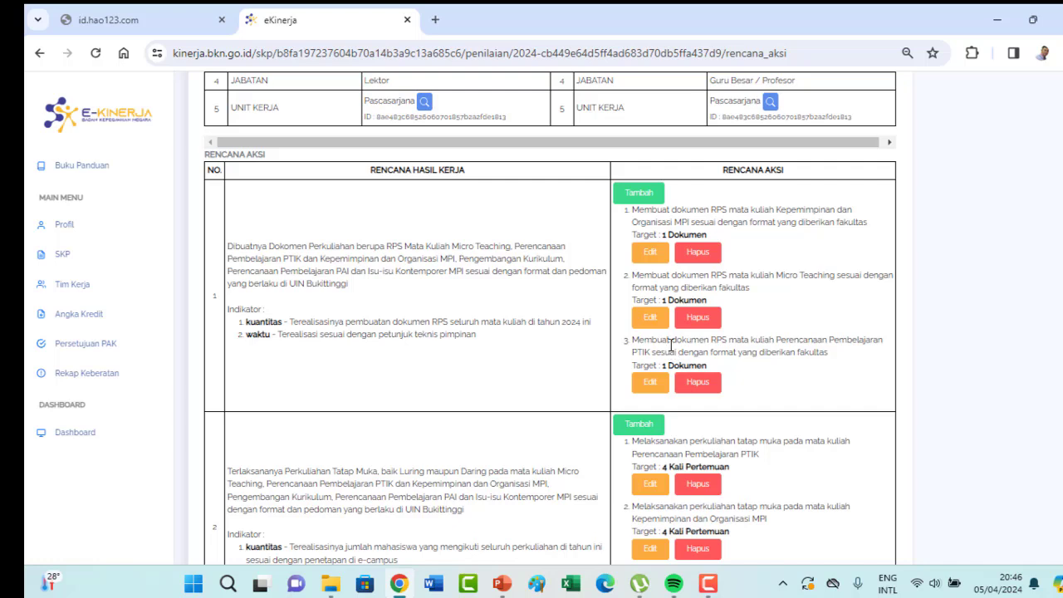
pyautogui.scroll(-1, 673, 347)
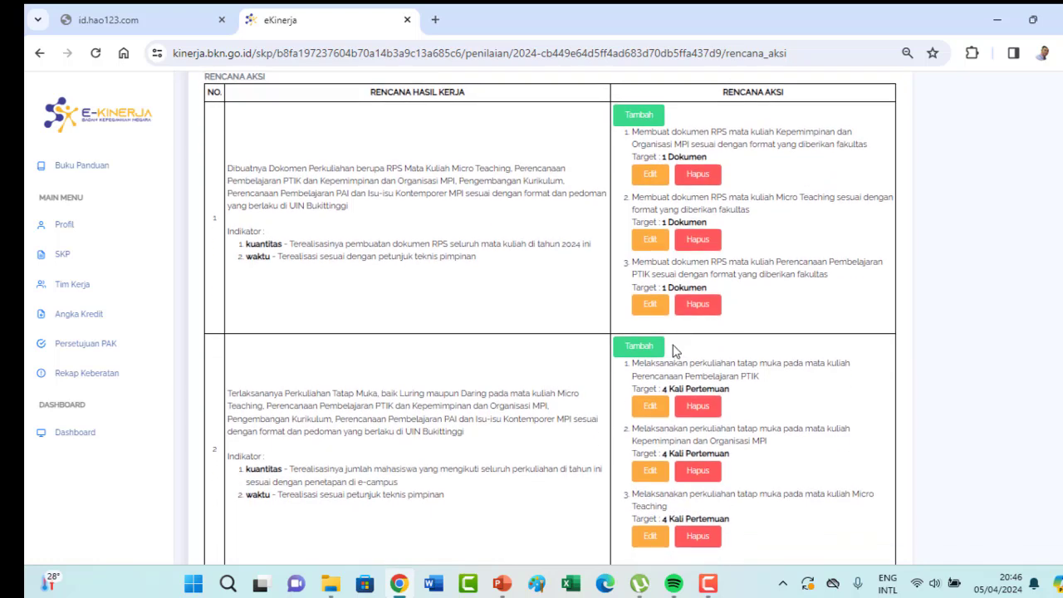
pyautogui.scroll(-1, 368, 239)
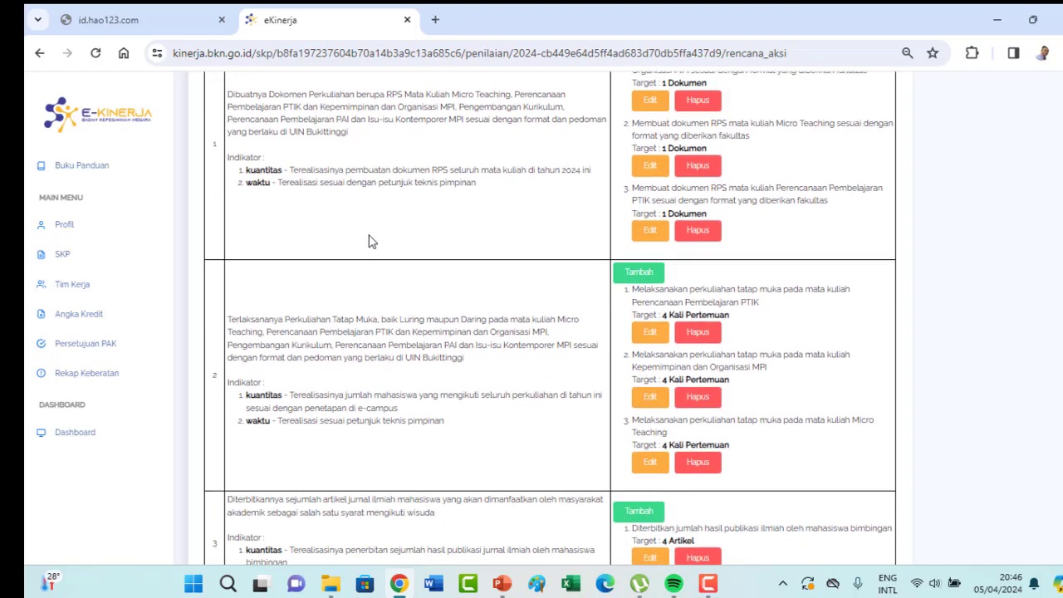
pyautogui.scroll(-1, 368, 254)
pyautogui.scroll(1, 353, 212)
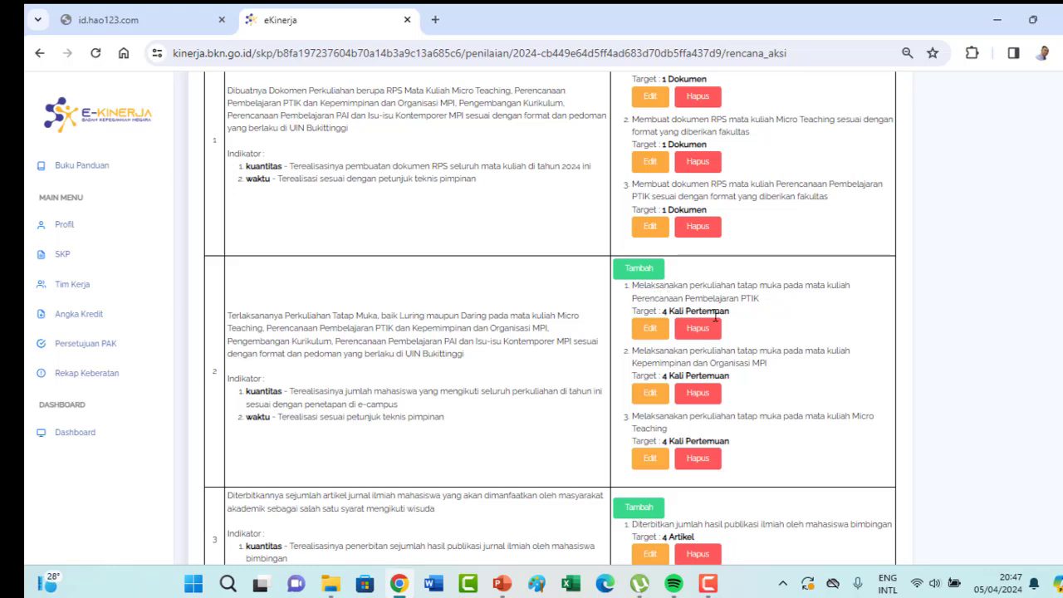
# Compare work results 3 and 4, on student journal articles and thesis examinations, with their action plans and targets
pyautogui.scroll(-5, 505, 343)
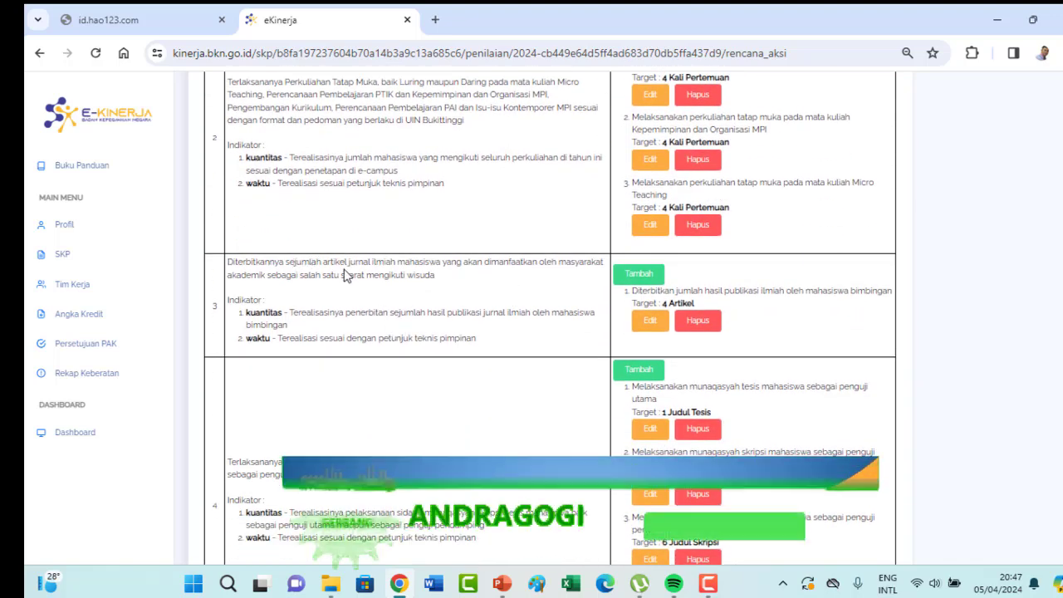
pyautogui.scroll(6, 309, 263)
pyautogui.scroll(-6, 291, 272)
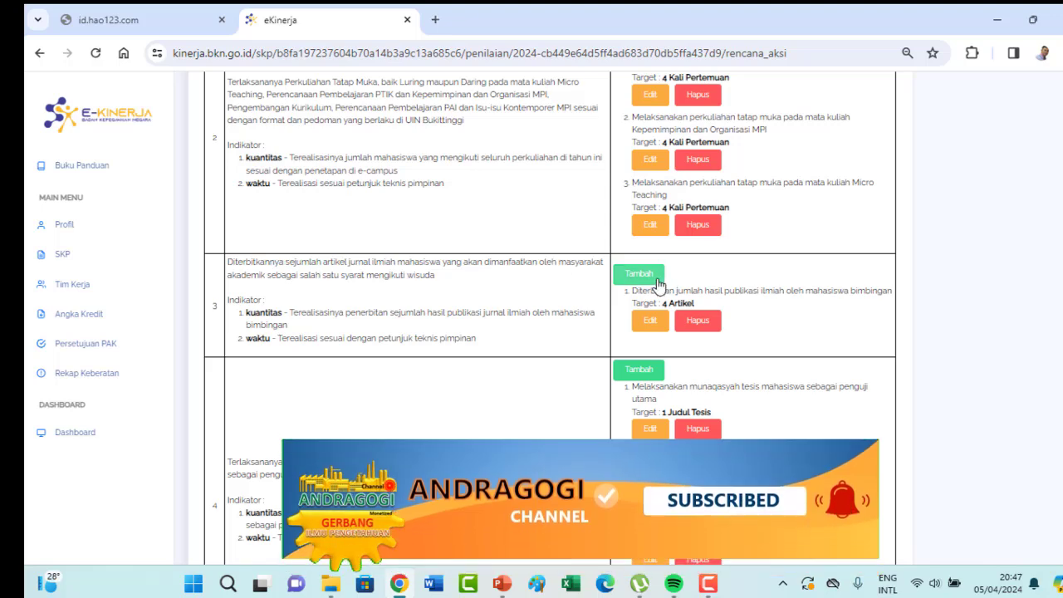
pyautogui.scroll(-2, 289, 306)
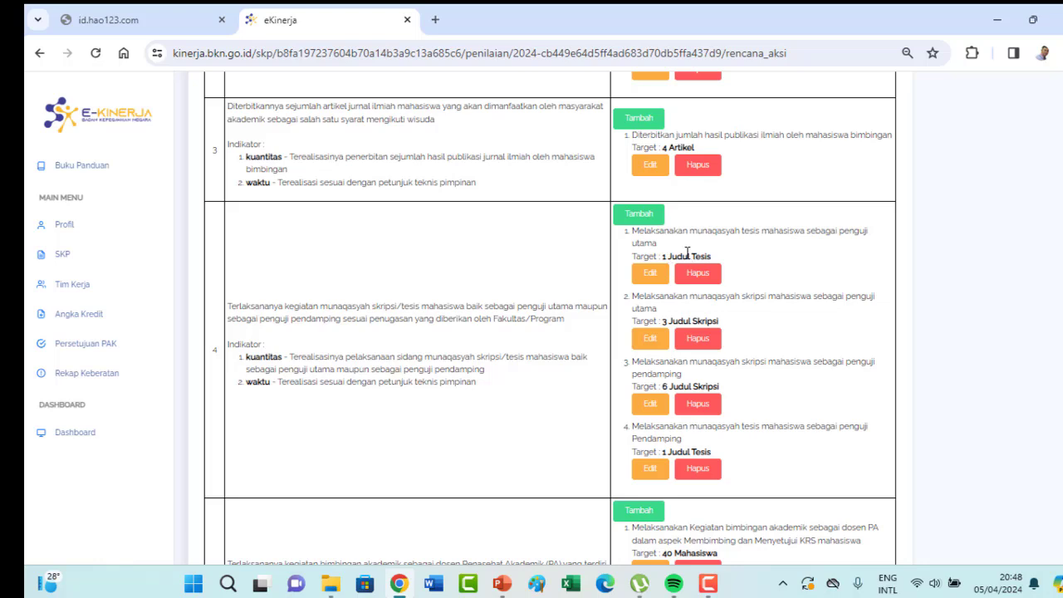
pyautogui.scroll(1, 687, 252)
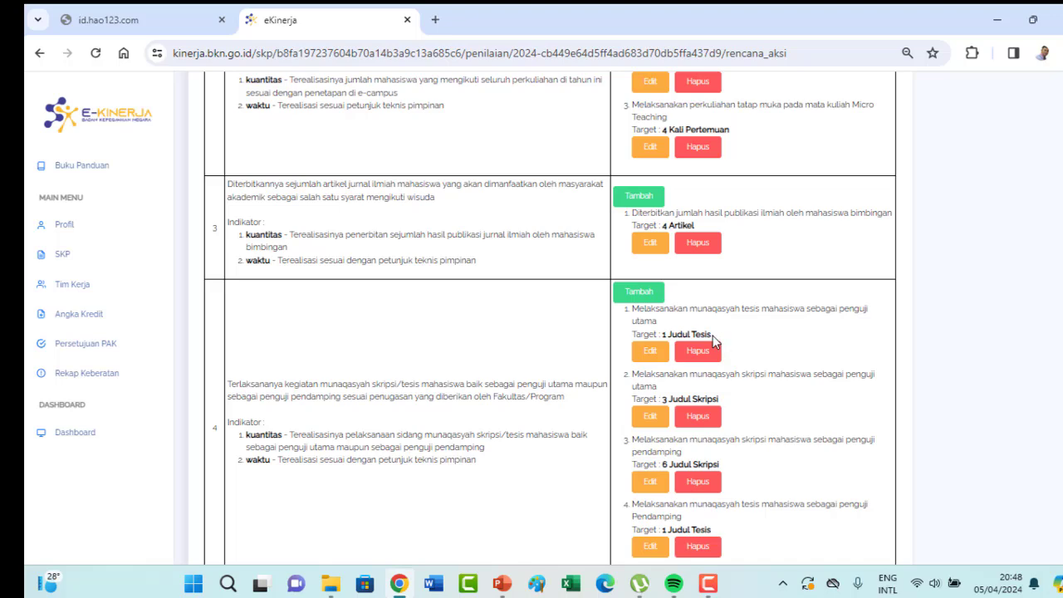
pyautogui.scroll(-2, 704, 329)
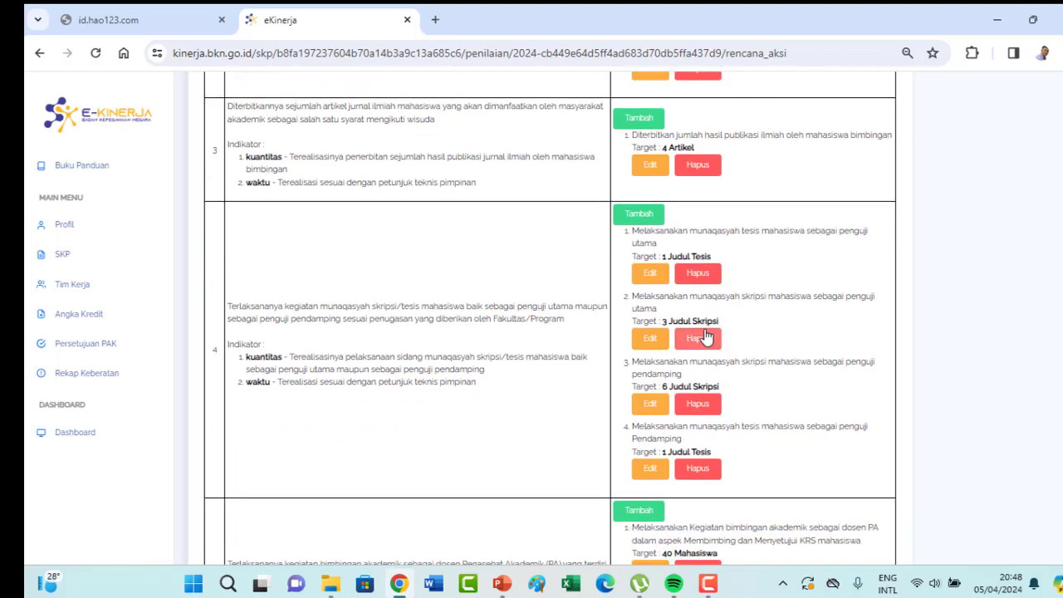
pyautogui.scroll(2, 703, 285)
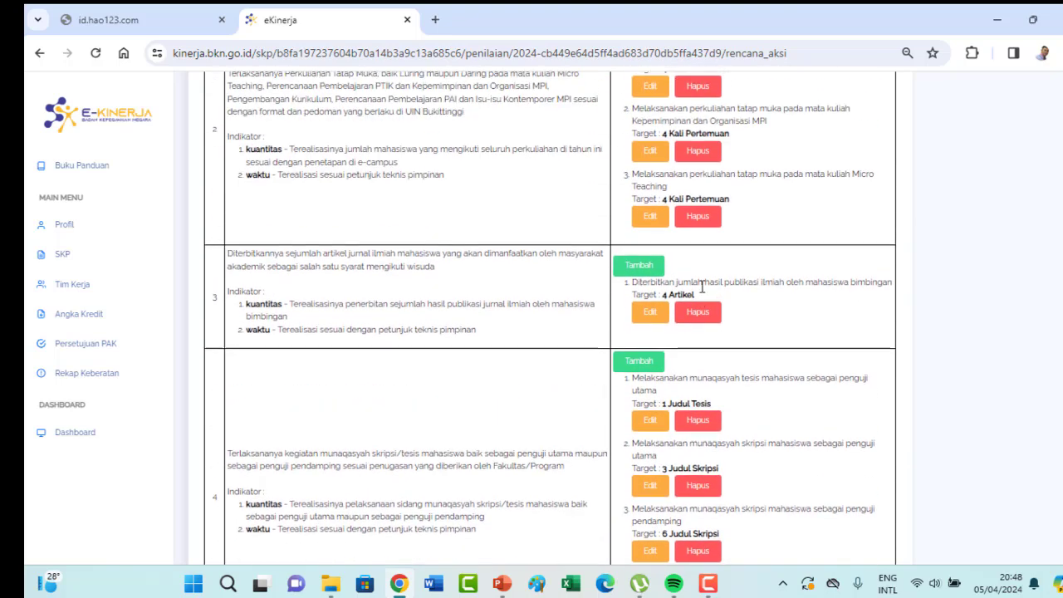
pyautogui.scroll(-2, 689, 303)
# Examine the action plans and targets for work results 5 to 9, from academic advising to proposal seminars
pyautogui.scroll(-2, 681, 315)
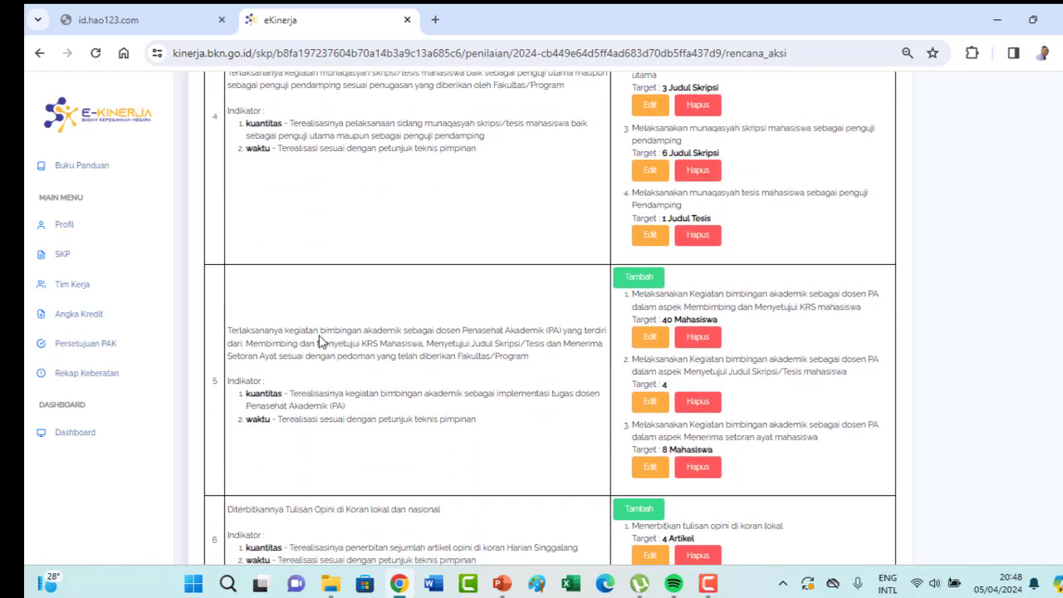
pyautogui.scroll(-2, 418, 332)
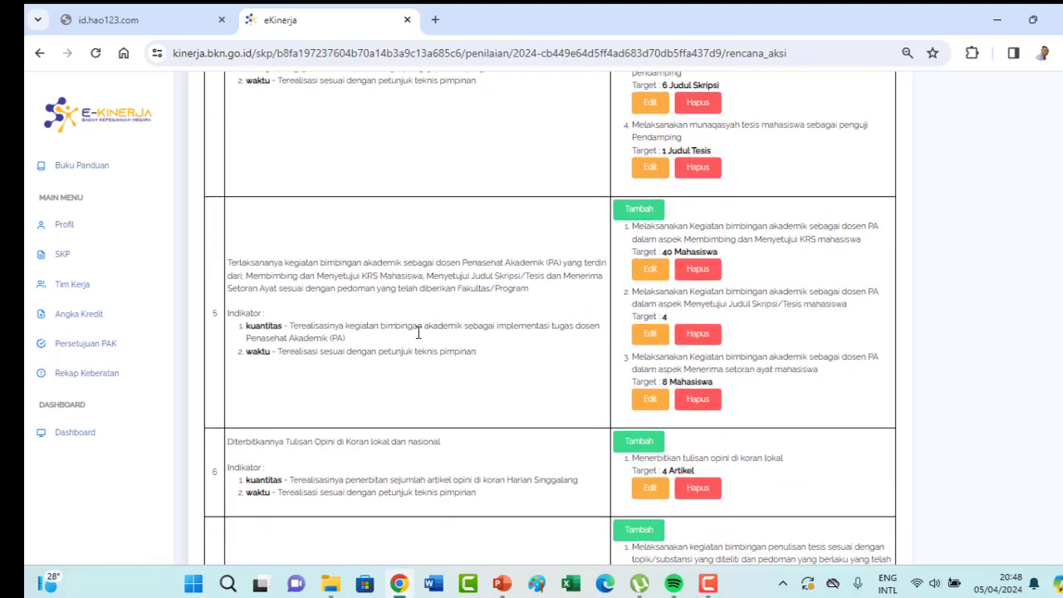
pyautogui.scroll(-1, 454, 331)
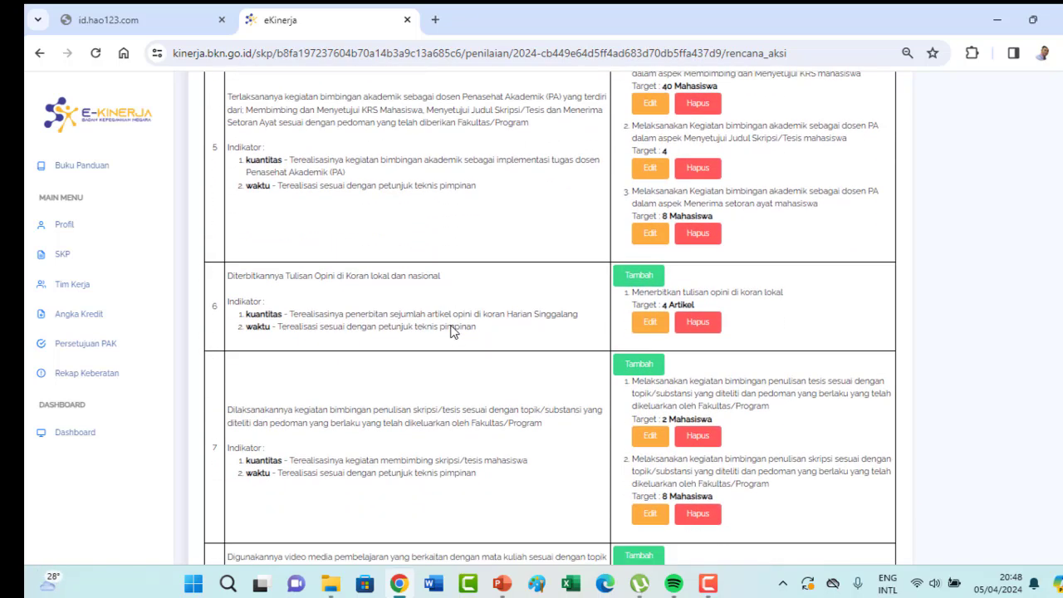
pyautogui.scroll(-2, 465, 320)
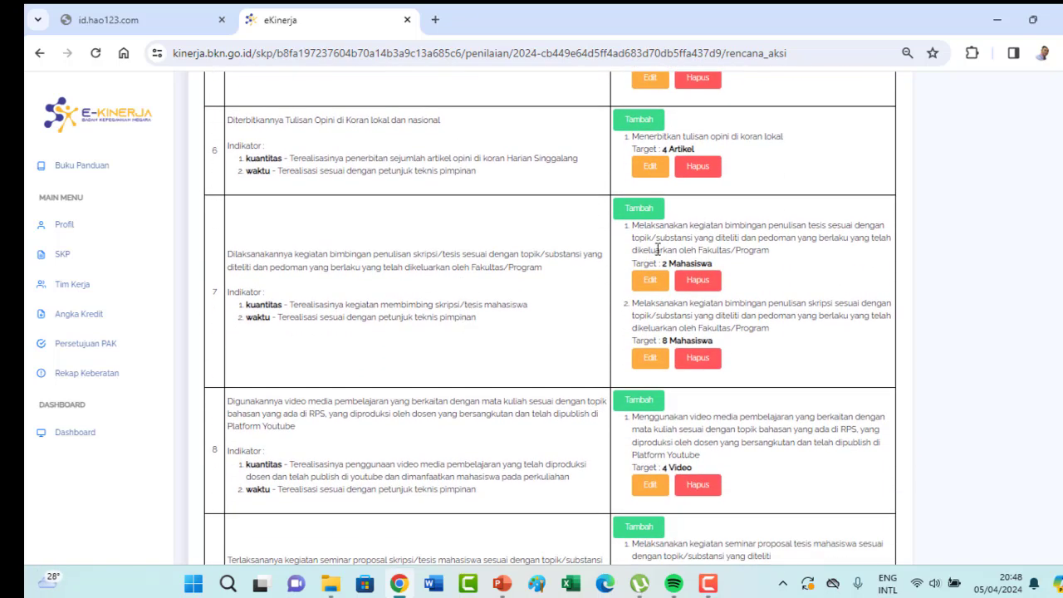
pyautogui.scroll(-1, 686, 296)
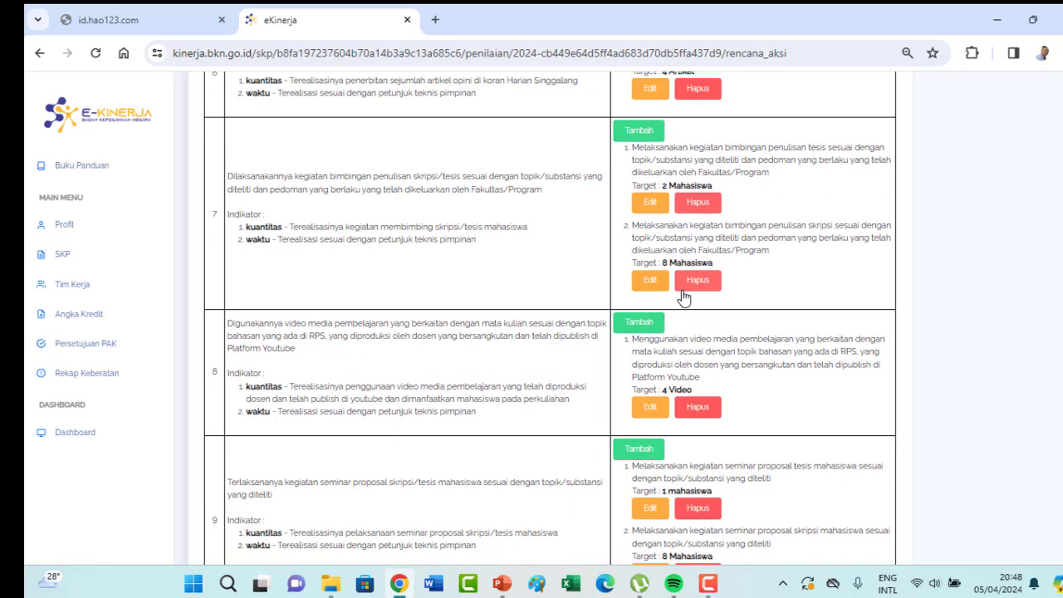
pyautogui.scroll(-1, 721, 279)
pyautogui.scroll(-1, 570, 225)
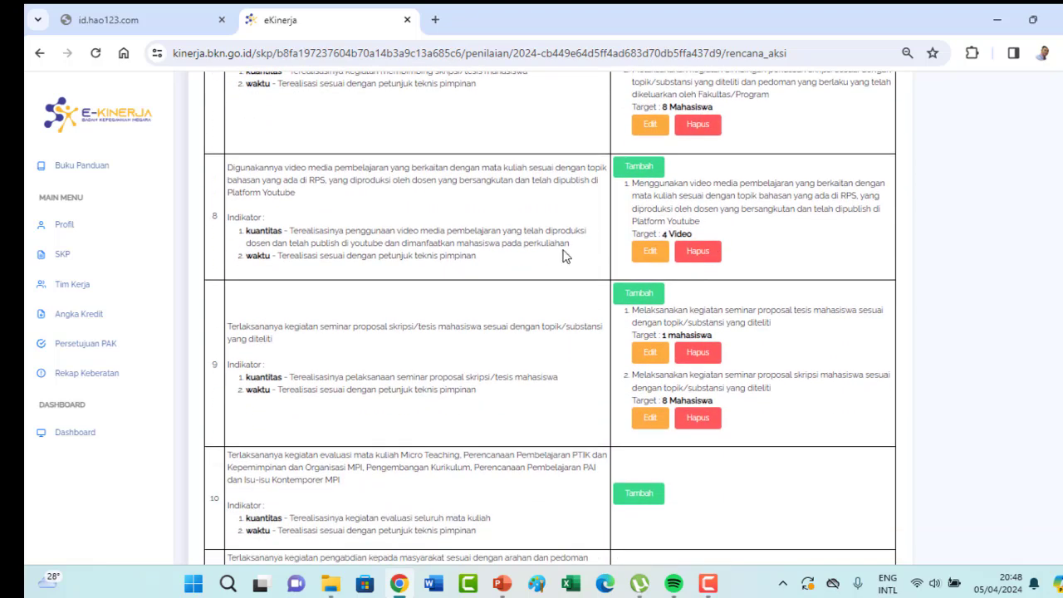
# Check whether work results 10 to 13, from course evaluation to Gugus Kendali Mutu, have action plans
pyautogui.scroll(-2, 588, 230)
pyautogui.scroll(-1, 587, 234)
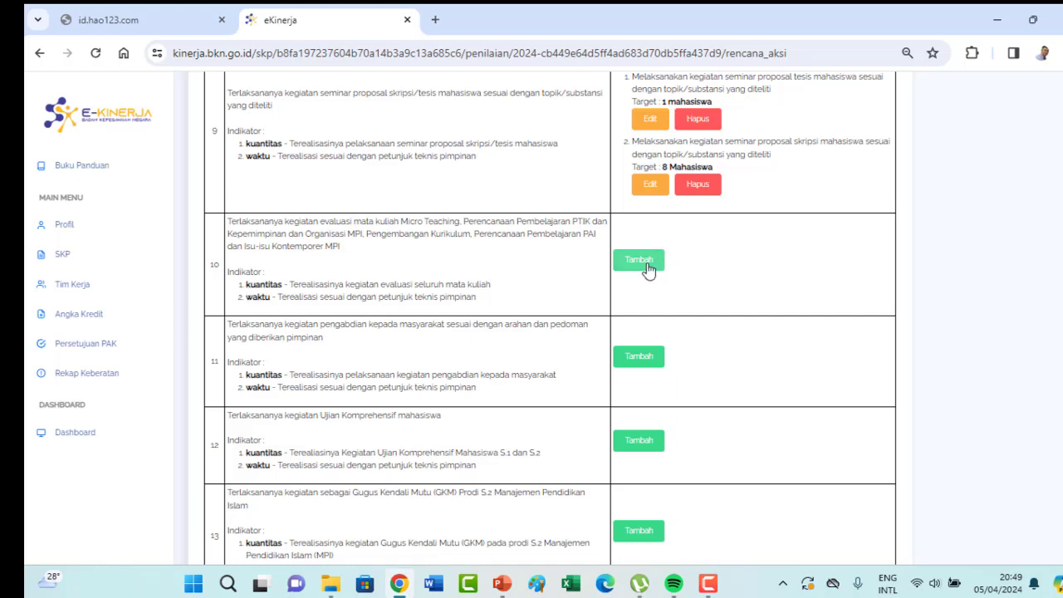
pyautogui.scroll(-2, 681, 275)
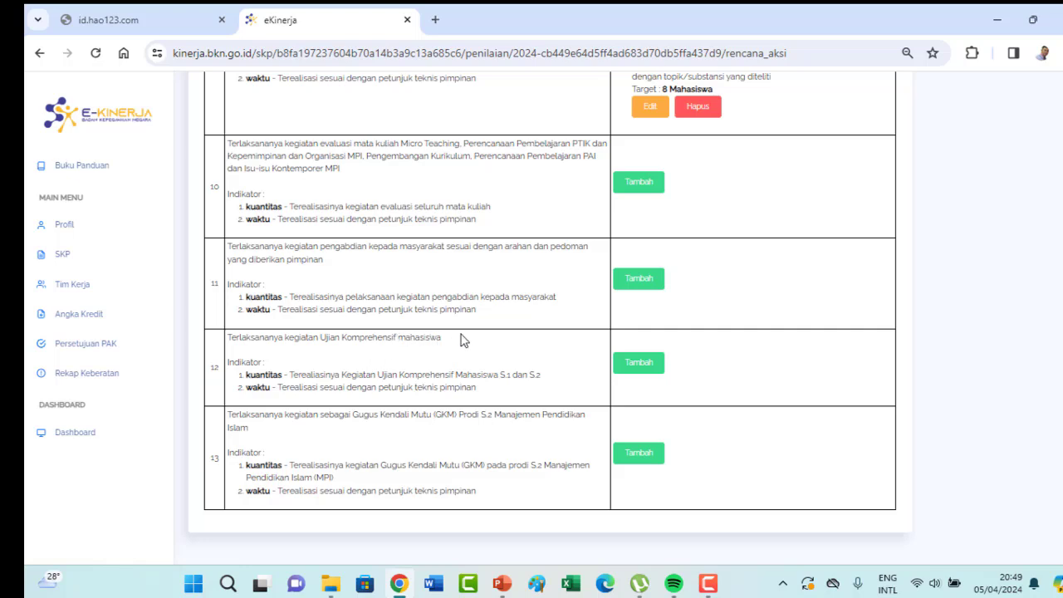
pyautogui.scroll(-1, 362, 396)
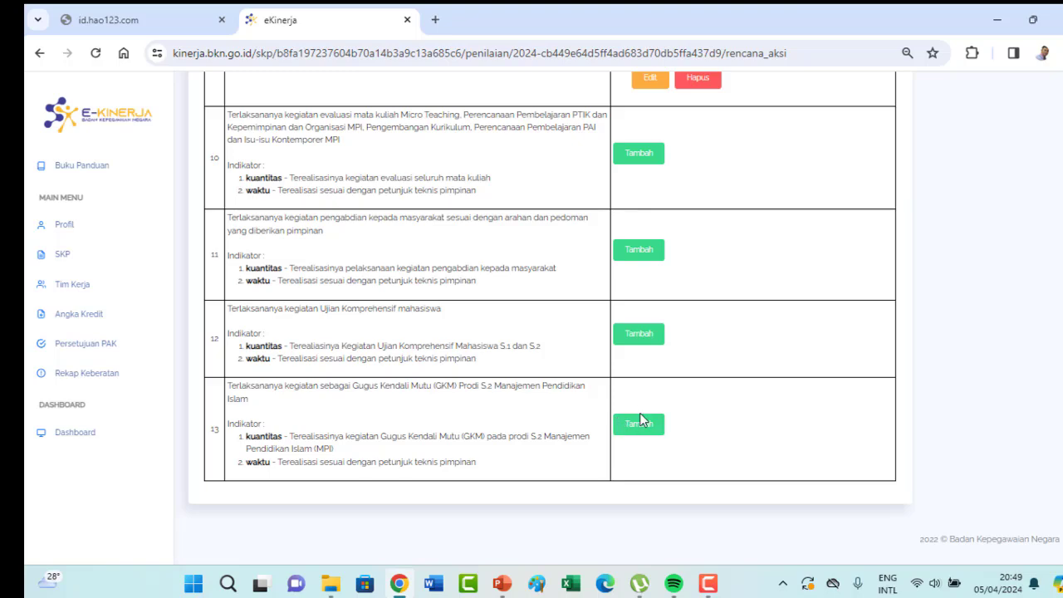
pyautogui.scroll(1, 646, 402)
pyautogui.scroll(1, 573, 383)
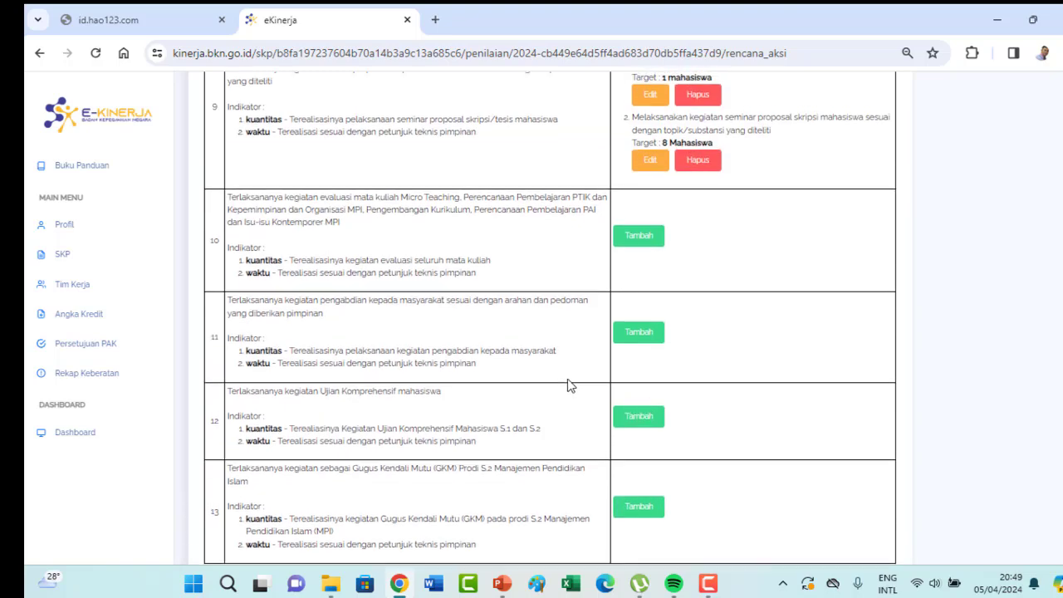
pyautogui.scroll(-1, 465, 341)
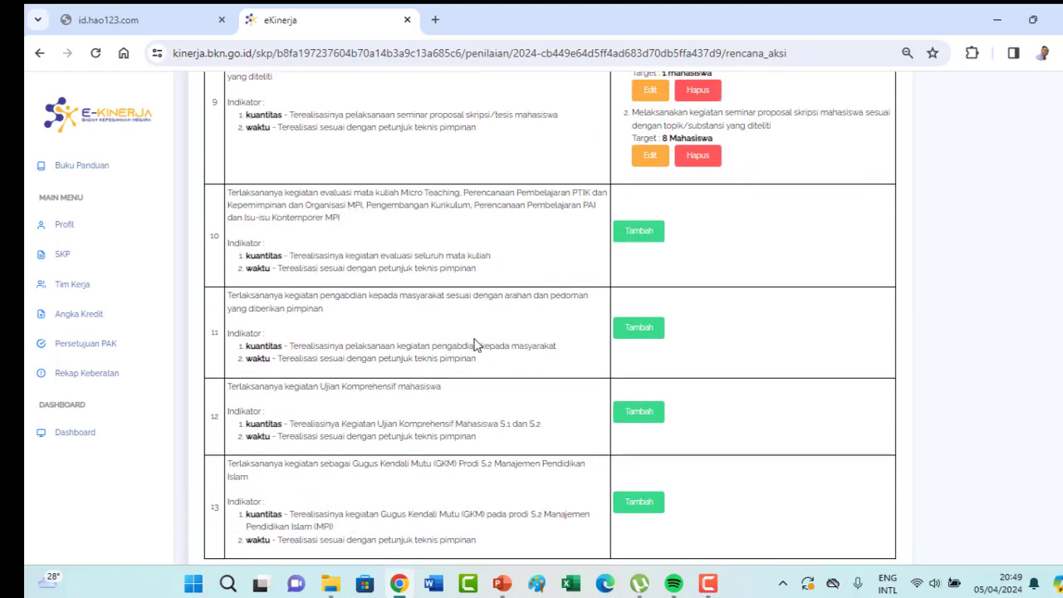
pyautogui.scroll(-1, 490, 353)
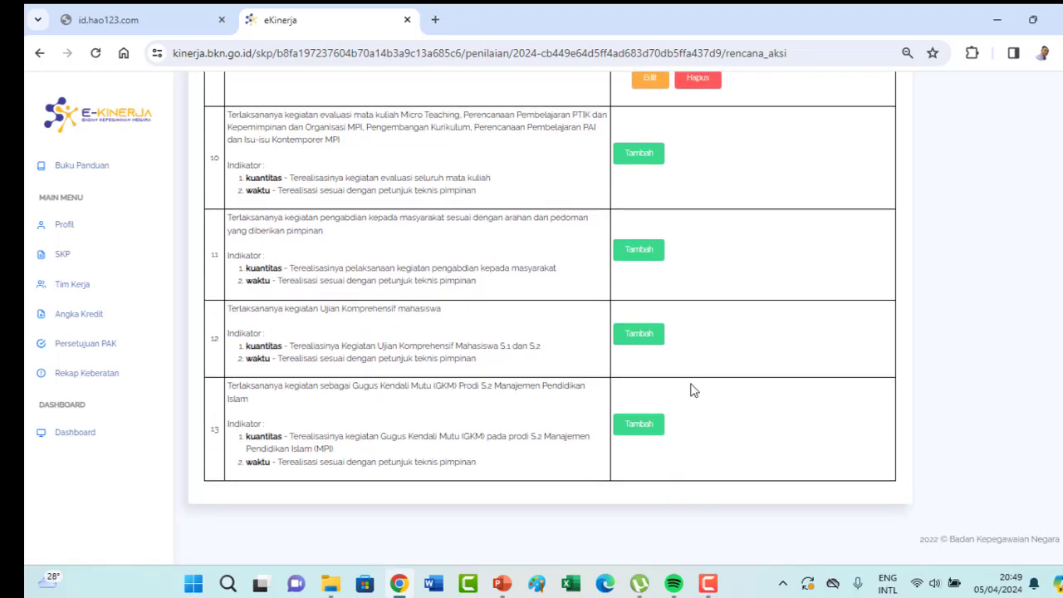
pyautogui.scroll(1, 703, 353)
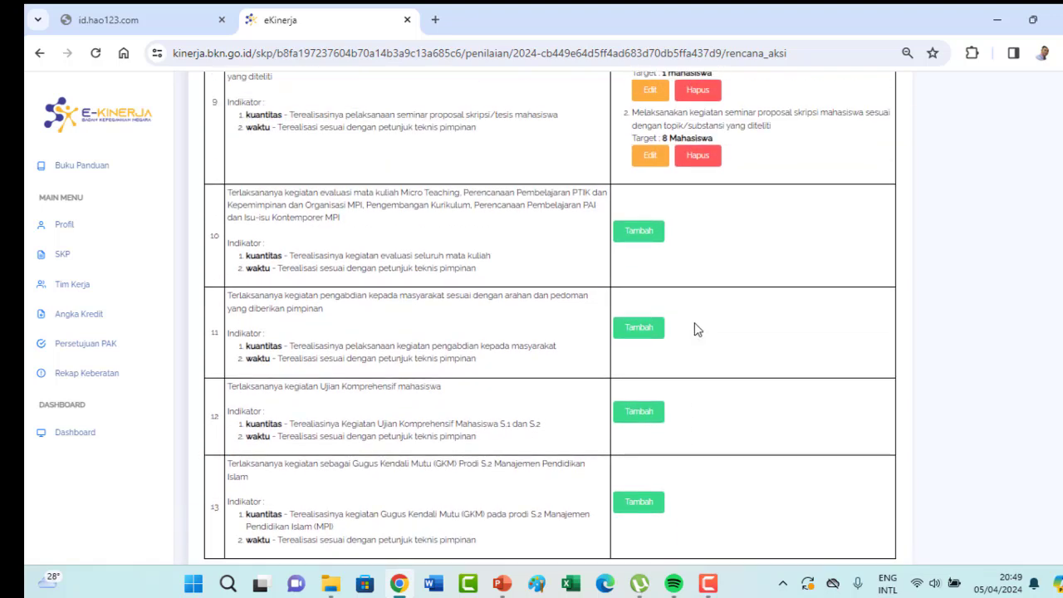
pyautogui.scroll(1, 695, 325)
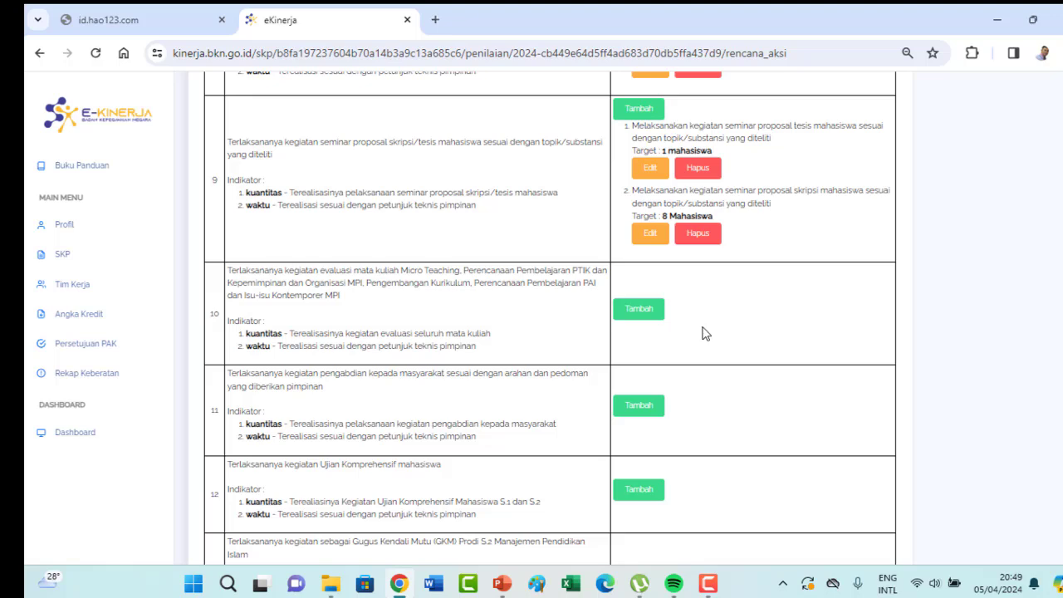
pyautogui.scroll(-2, 703, 333)
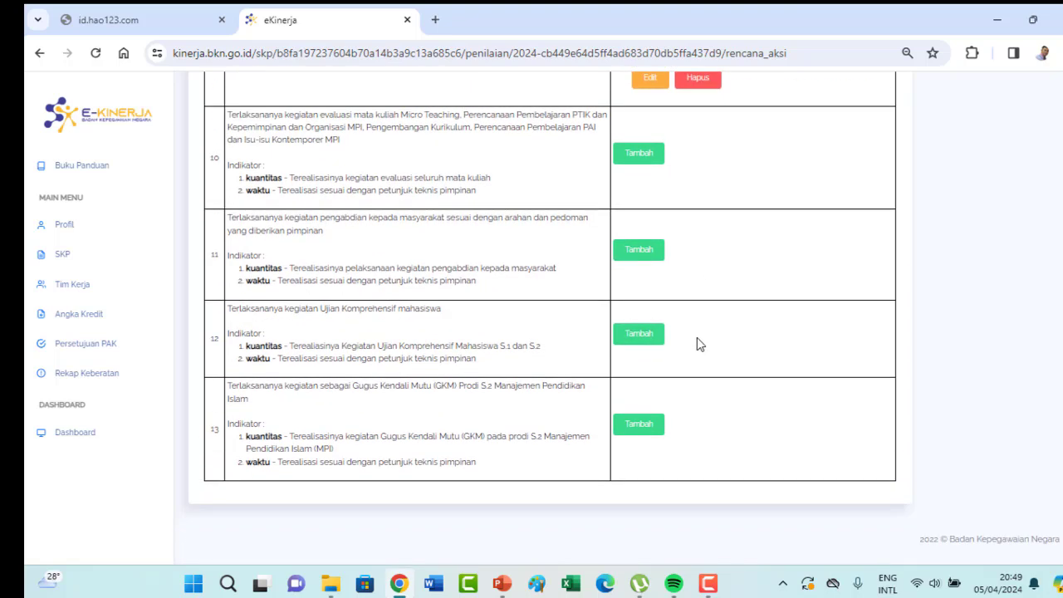
# Recheck the Rencana Aksi page from its header through work result 4 and return to the Penilaian page
pyautogui.scroll(5, 697, 338)
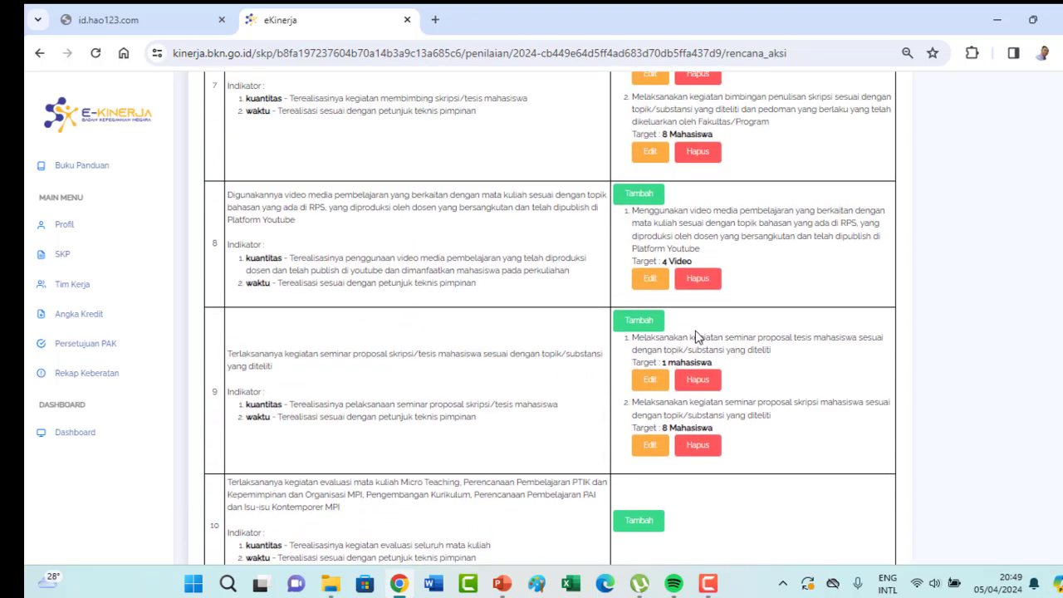
pyautogui.scroll(10, 696, 338)
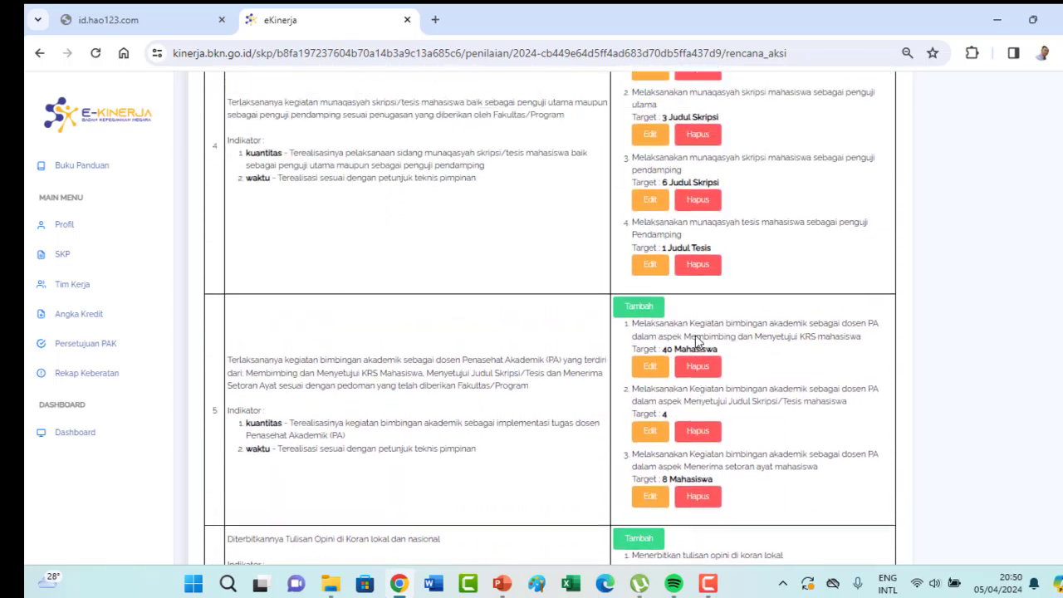
pyautogui.scroll(10, 699, 341)
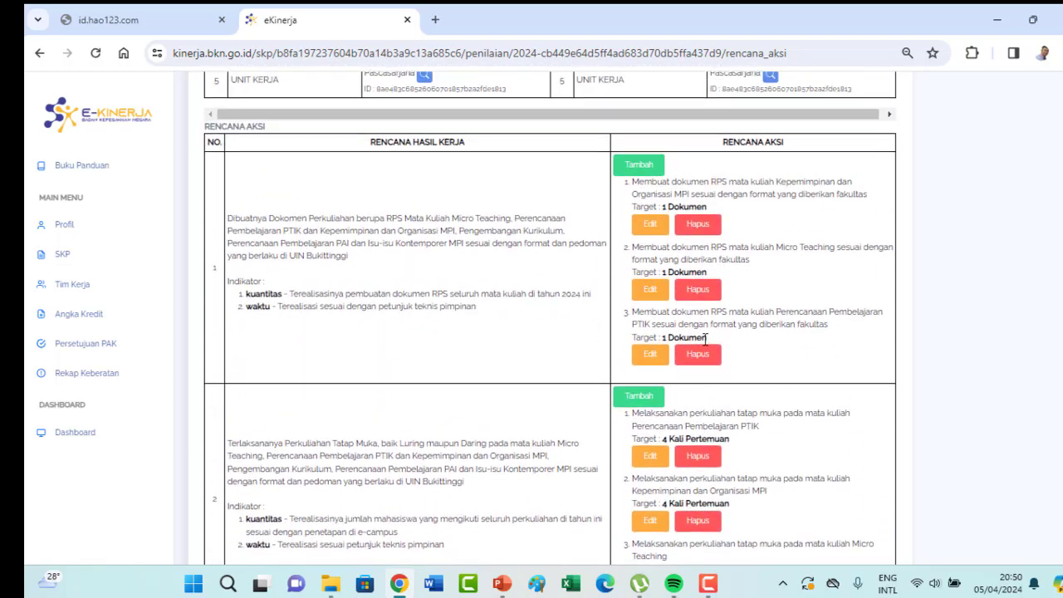
pyautogui.scroll(2, 704, 339)
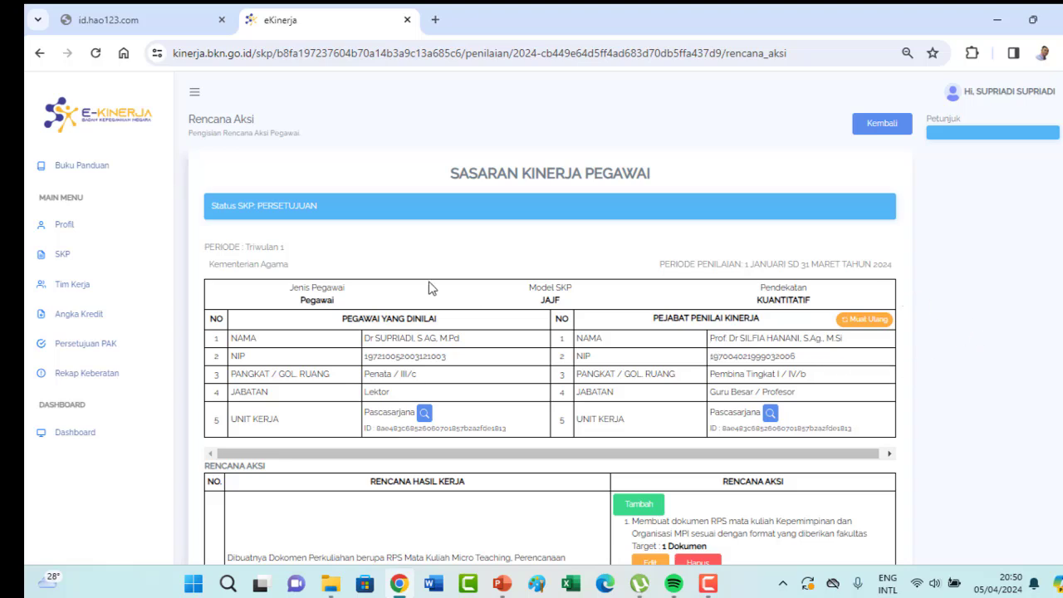
pyautogui.scroll(-7, 470, 263)
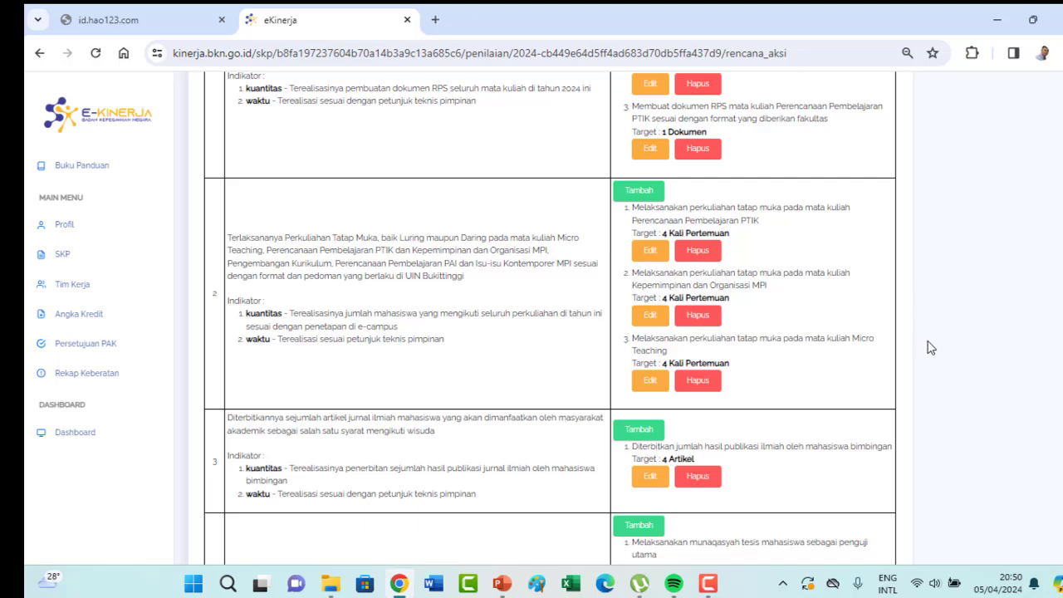
pyautogui.scroll(-4, 945, 368)
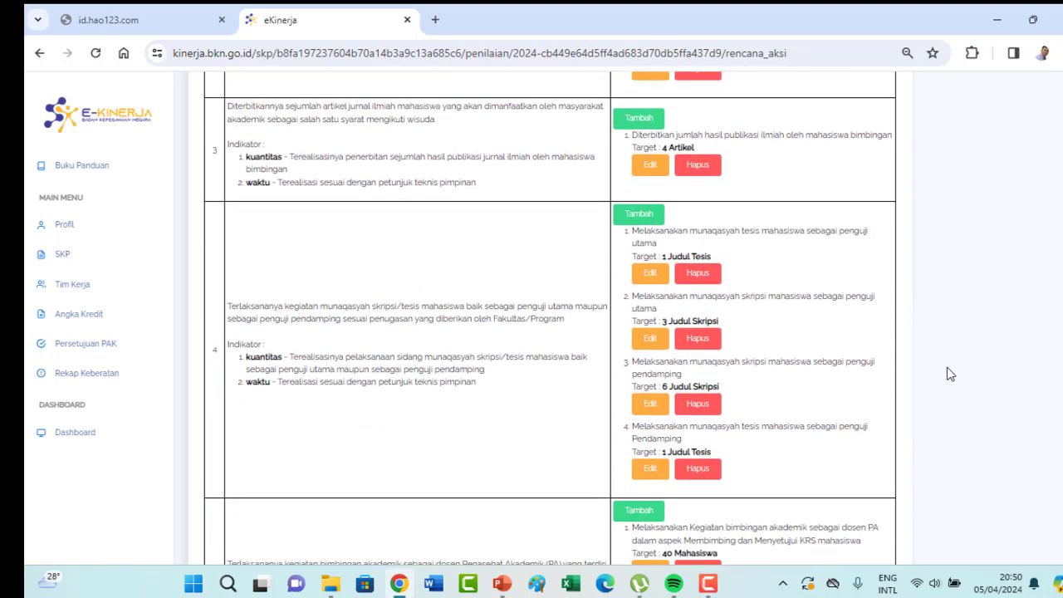
pyautogui.hotkey('alt', 'Left')
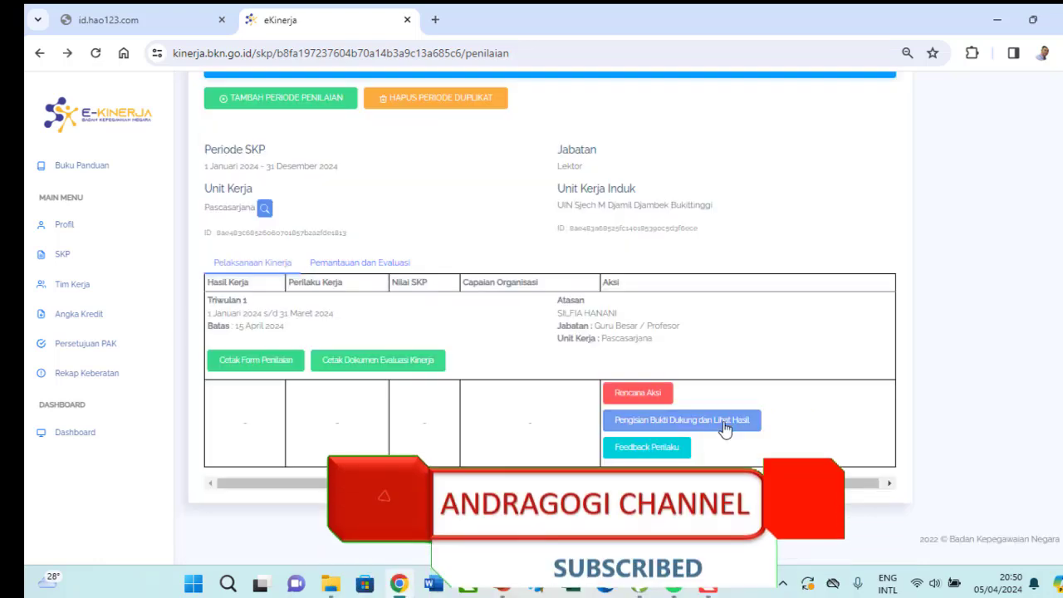